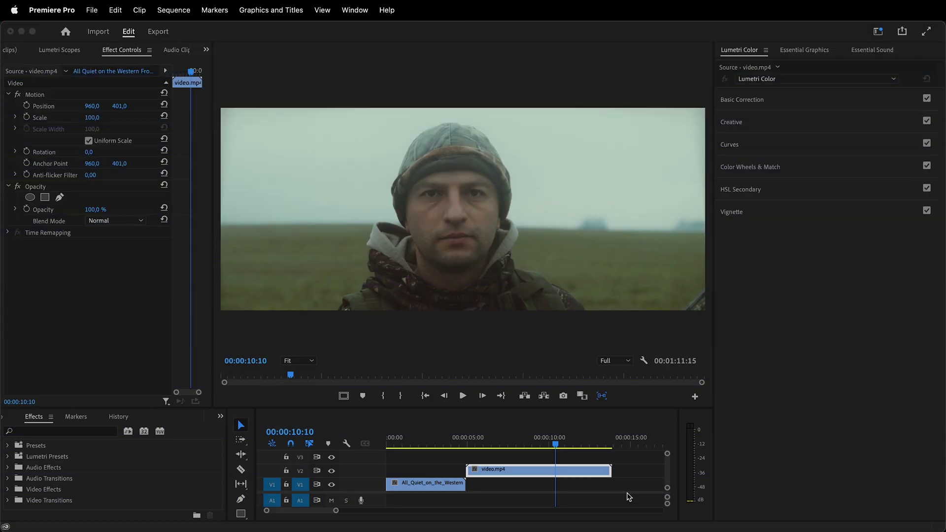
Show the war-film reference beside the current frame and search Effects for Lumetri Color.
{"action": "left_click", "coordinate": [580, 400]}
{"action": "left_click", "coordinate": [580, 401]}
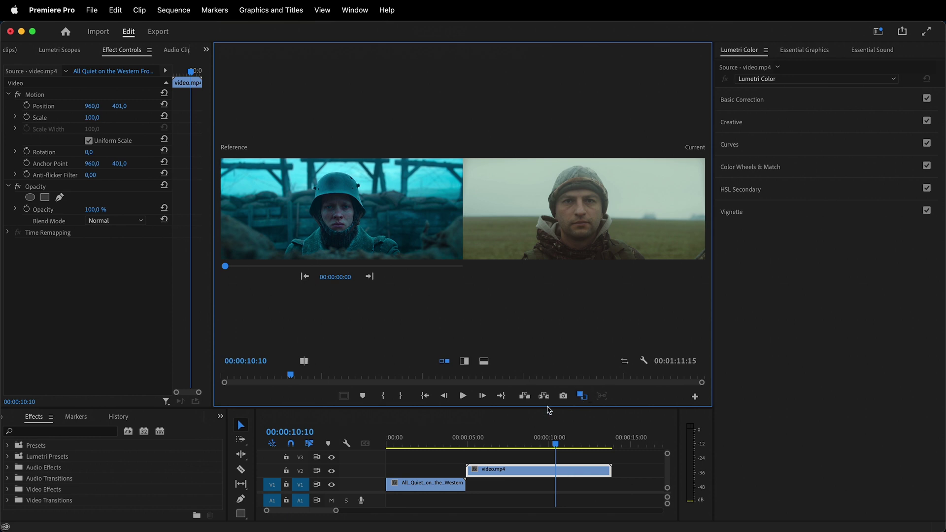
{"action": "left_click", "coordinate": [59, 432]}
{"action": "type", "text": "lumetri color"}
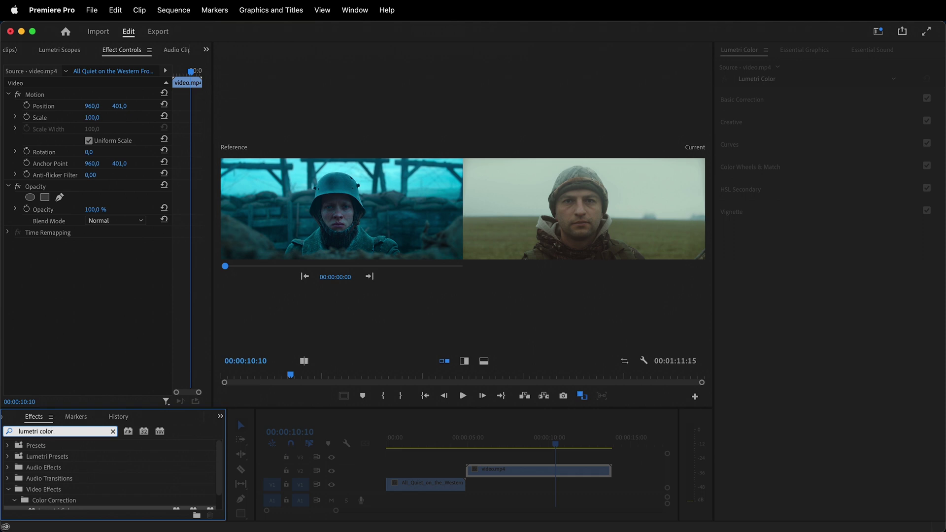
Apply Lumetri Color to video.mp4 and rename the effect LUT.
{"action": "left_click_drag", "start_coordinate": [49, 502], "coordinate": [59, 236]}
{"action": "right_click", "coordinate": [72, 245]}
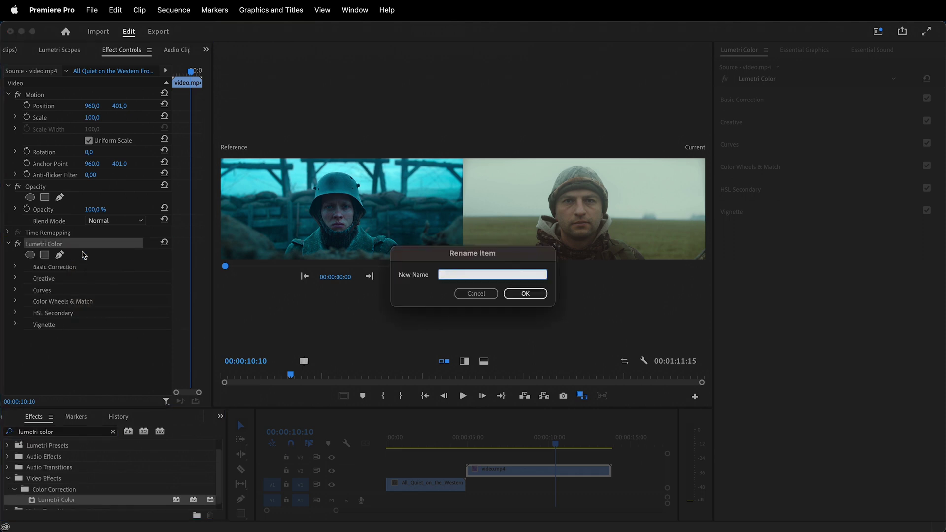
{"action": "type", "text": "LUT"}
{"action": "key", "text": "Return"}
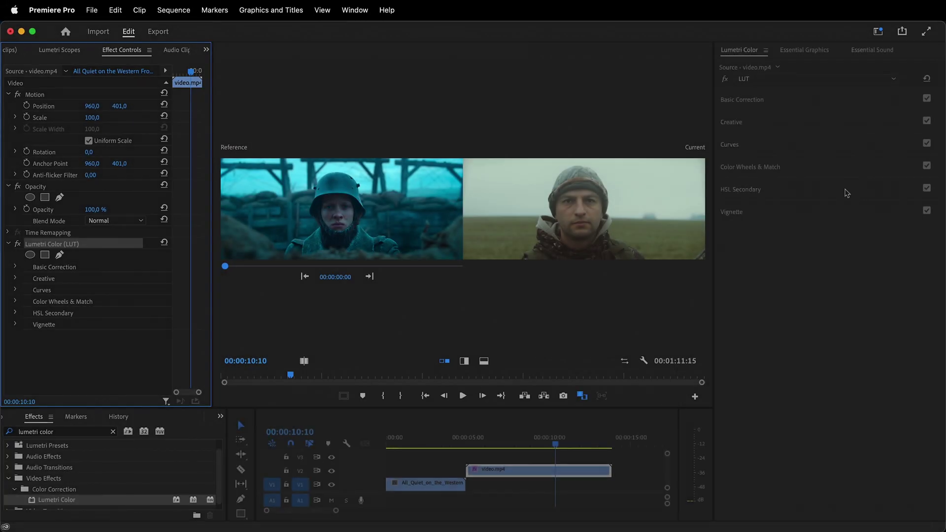
Load ALL_QUIET_ON_THE_WESTERN_FRONT.cube as the LUT effect's Creative look.
{"action": "left_click", "coordinate": [826, 122]}
{"action": "left_click", "coordinate": [824, 138]}
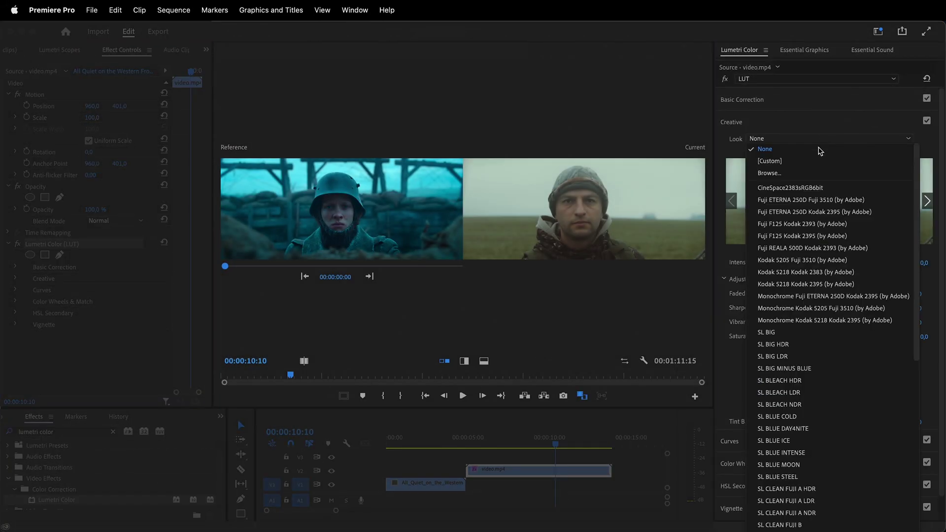
{"action": "left_click", "coordinate": [822, 151]}
{"action": "left_click", "coordinate": [375, 237]}
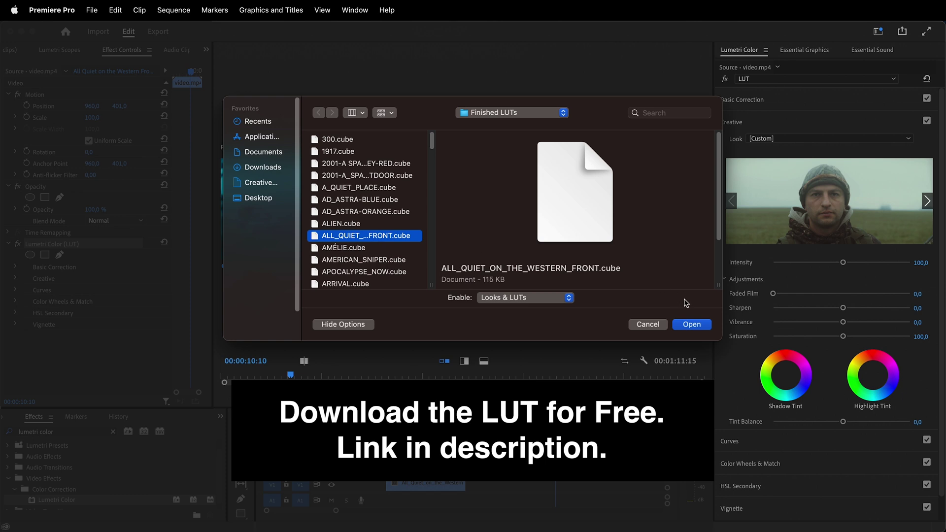
{"action": "left_click", "coordinate": [690, 325]}
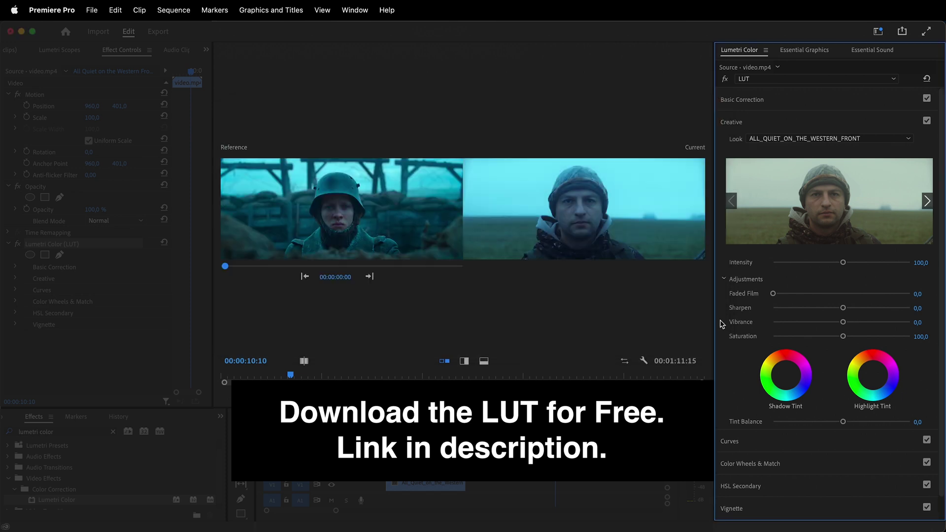
Set the look Intensity to 80 and collapse the LUT effect.
{"action": "left_click", "coordinate": [925, 262]}
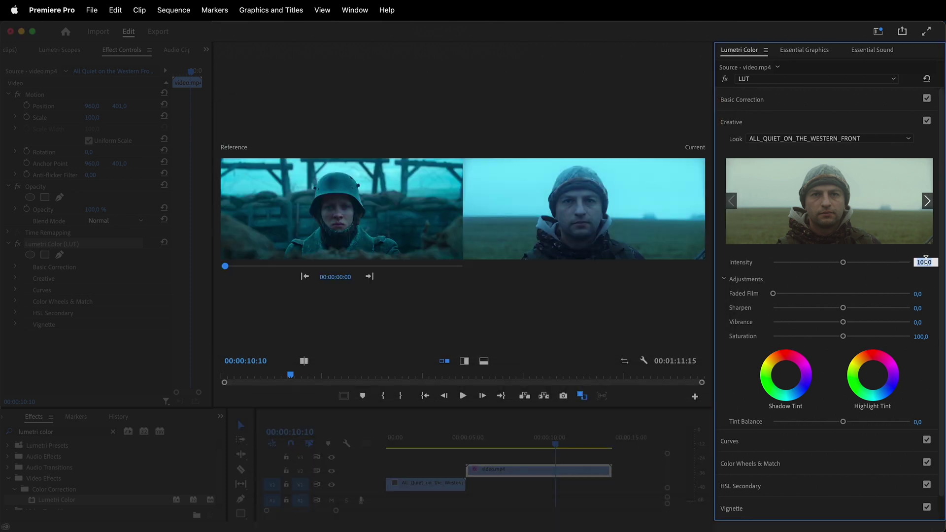
{"action": "type", "text": "80"}
{"action": "key", "text": "Return"}
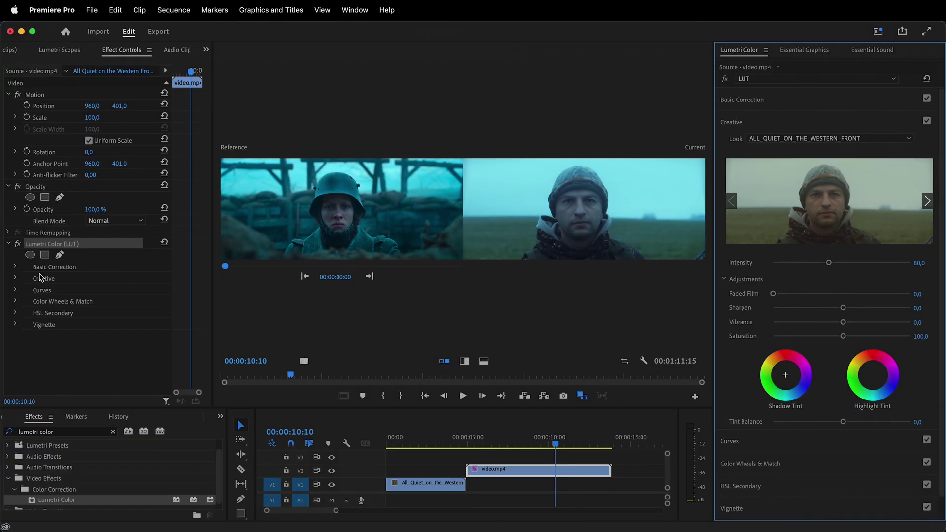
{"action": "left_click", "coordinate": [8, 244]}
Add a second Lumetri Color effect below LUT and name it grass.
{"action": "left_click_drag", "start_coordinate": [60, 500], "coordinate": [67, 262]}
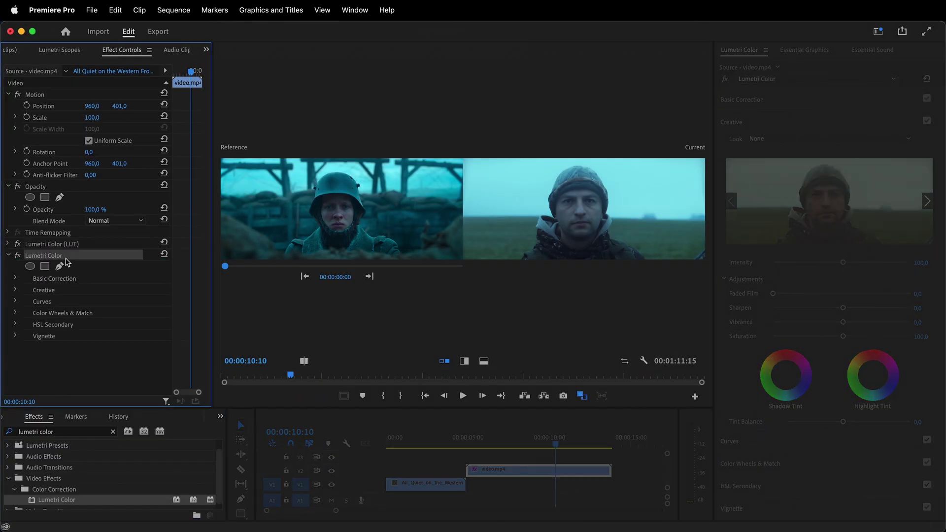
{"action": "right_click", "coordinate": [68, 263]}
{"action": "left_click", "coordinate": [89, 269]}
{"action": "type", "text": "grass"}
{"action": "key", "text": "Return"}
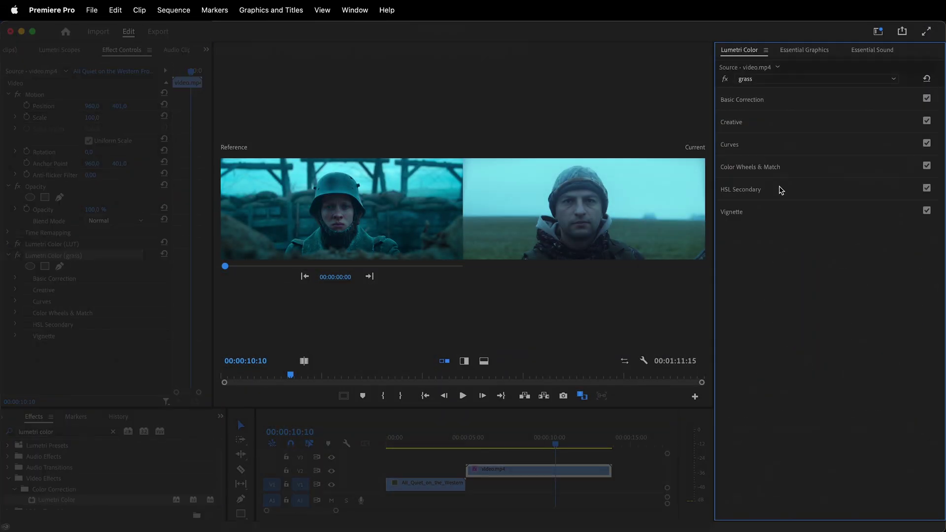
Sample the field's grass into the HSL Secondary key with the eyedropper.
{"action": "left_click", "coordinate": [781, 191]}
{"action": "scroll", "coordinate": [838, 246], "scroll_direction": "down", "scroll_amount": 3}
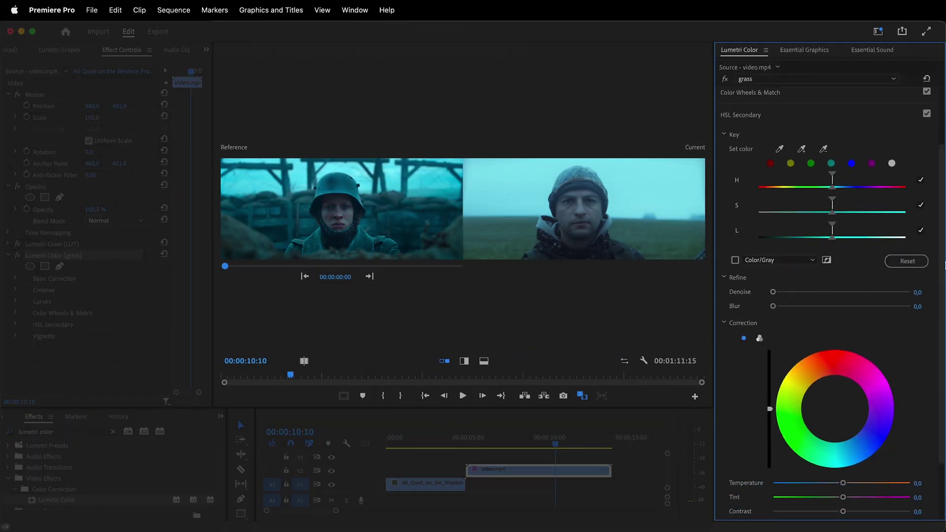
{"action": "left_click", "coordinate": [801, 149]}
{"action": "left_click", "coordinate": [662, 242]}
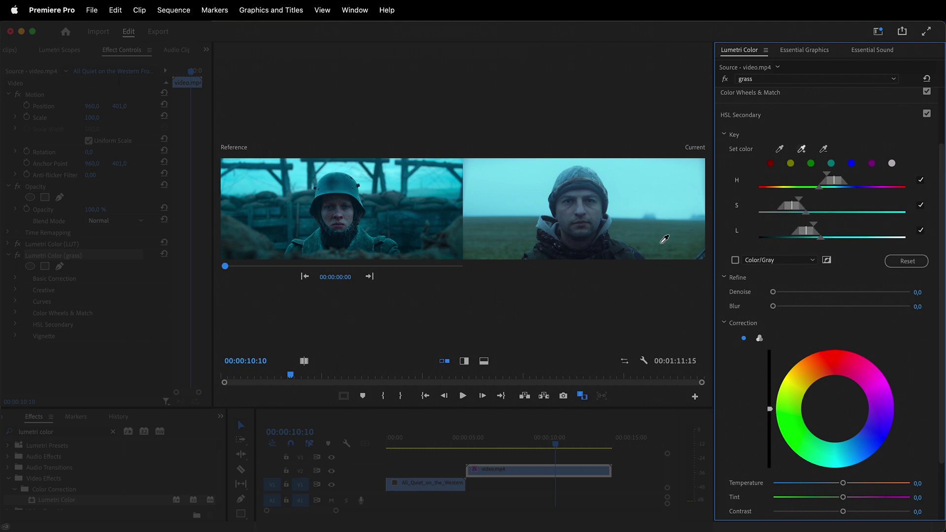
Preview the key as a grey mask and sample more grass areas into it.
{"action": "left_click", "coordinate": [735, 261]}
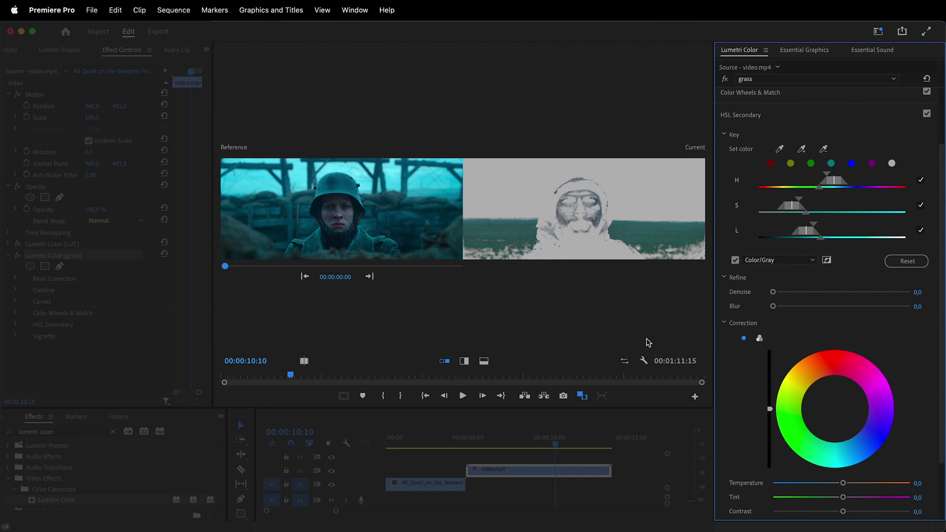
{"action": "left_click", "coordinate": [583, 395]}
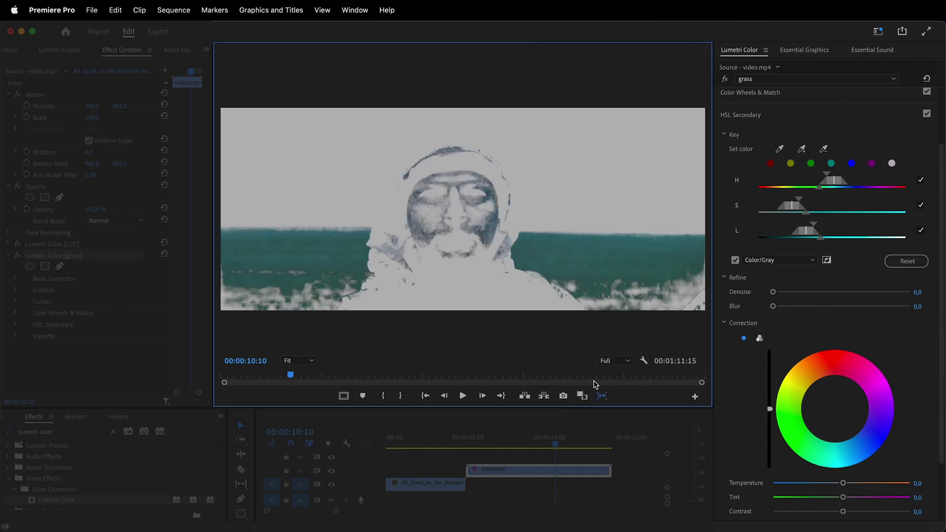
{"action": "left_click", "coordinate": [802, 149]}
{"action": "left_click", "coordinate": [304, 279]}
{"action": "left_click", "coordinate": [262, 296]}
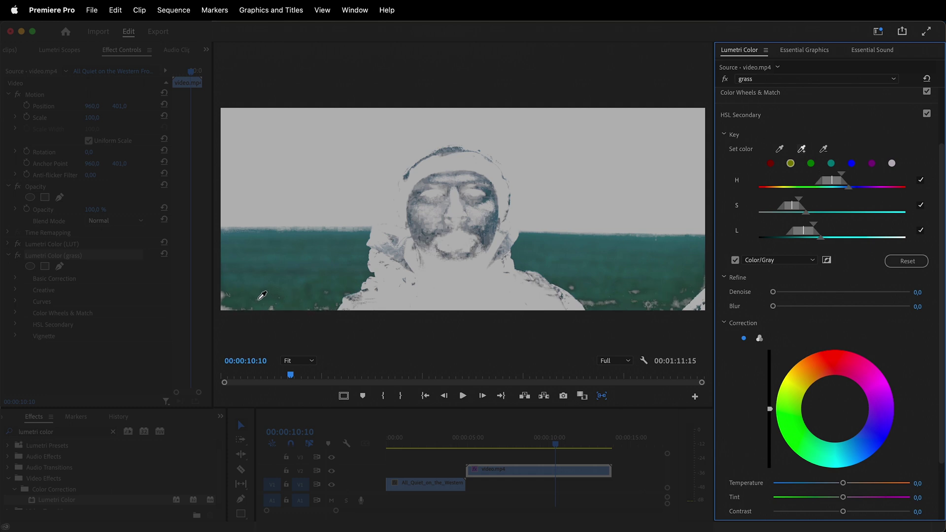
{"action": "left_click", "coordinate": [275, 302]}
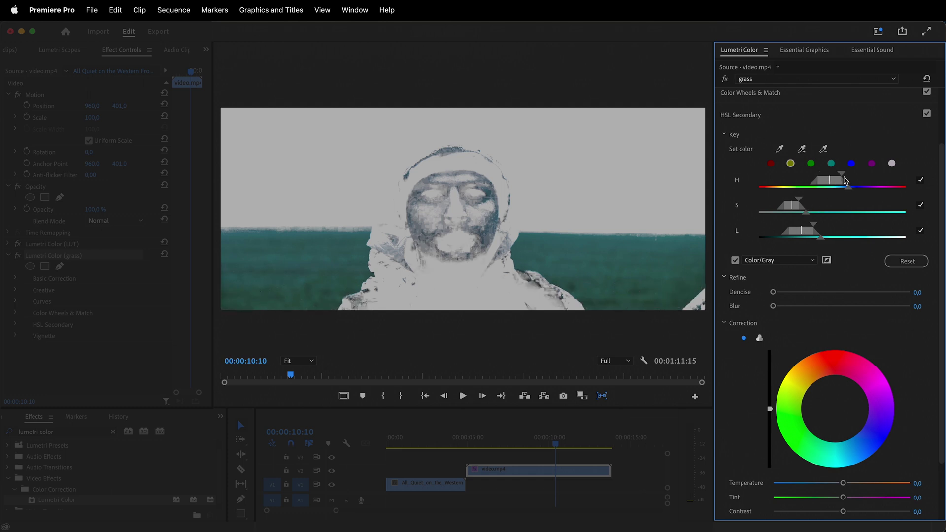
Widen the hue and lightness ranges, set Denoise 100 and Blur 5, then end the mask preview.
{"action": "left_click_drag", "start_coordinate": [842, 175], "coordinate": [842, 178]}
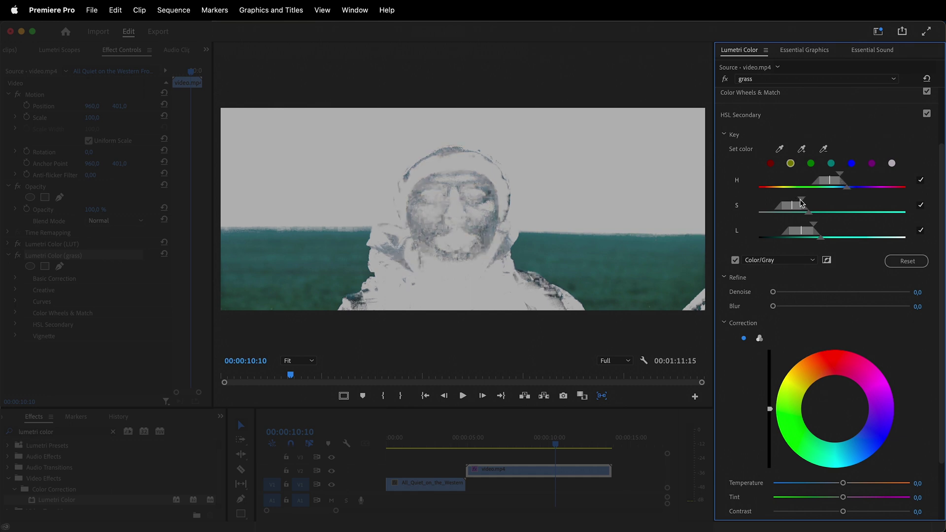
{"action": "left_click_drag", "start_coordinate": [803, 227], "coordinate": [815, 227]}
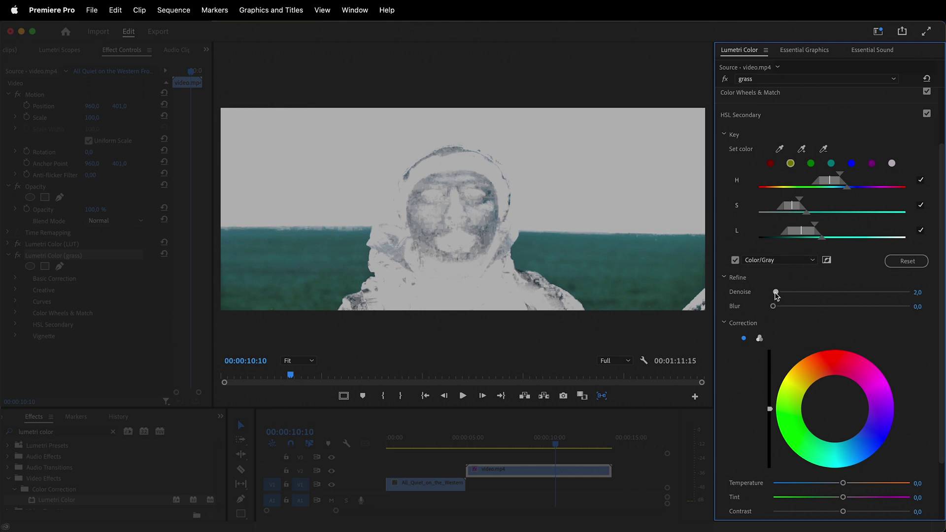
{"action": "left_click_drag", "start_coordinate": [773, 291], "coordinate": [911, 291]}
{"action": "left_click", "coordinate": [922, 307]}
{"action": "type", "text": "5"}
{"action": "key", "text": "Return"}
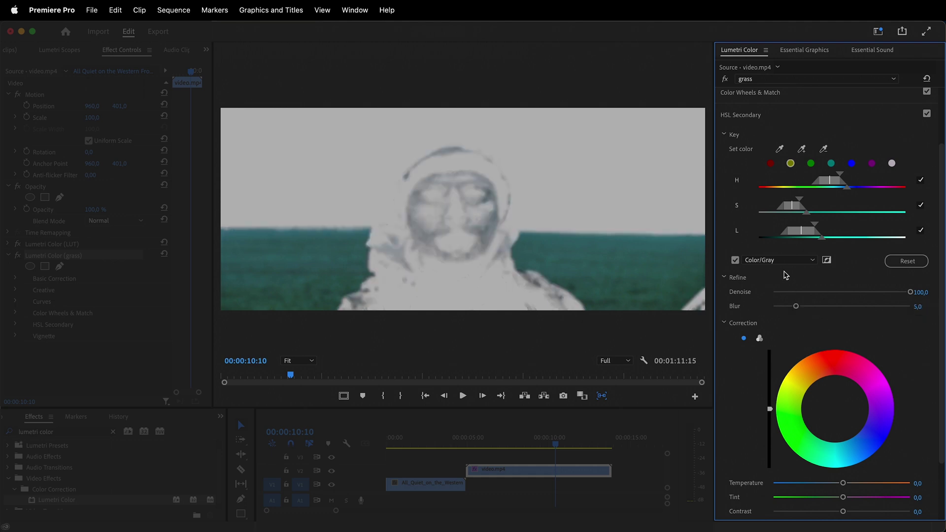
{"action": "left_click", "coordinate": [736, 260]}
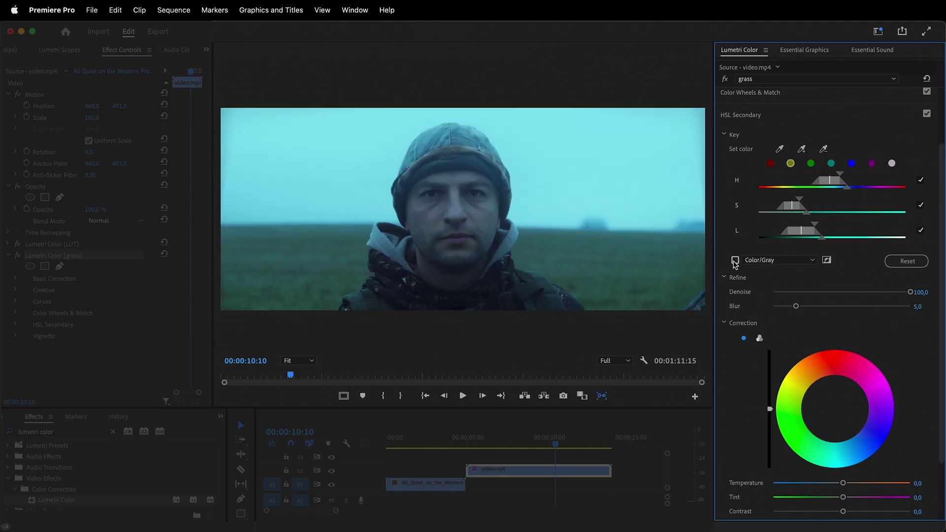
Grade the grass with three-way wheels, Tint 25 and Saturation 90, viewing the reference.
{"action": "scroll", "coordinate": [926, 411], "scroll_direction": "down", "scroll_amount": 3}
{"action": "left_click", "coordinate": [759, 263]}
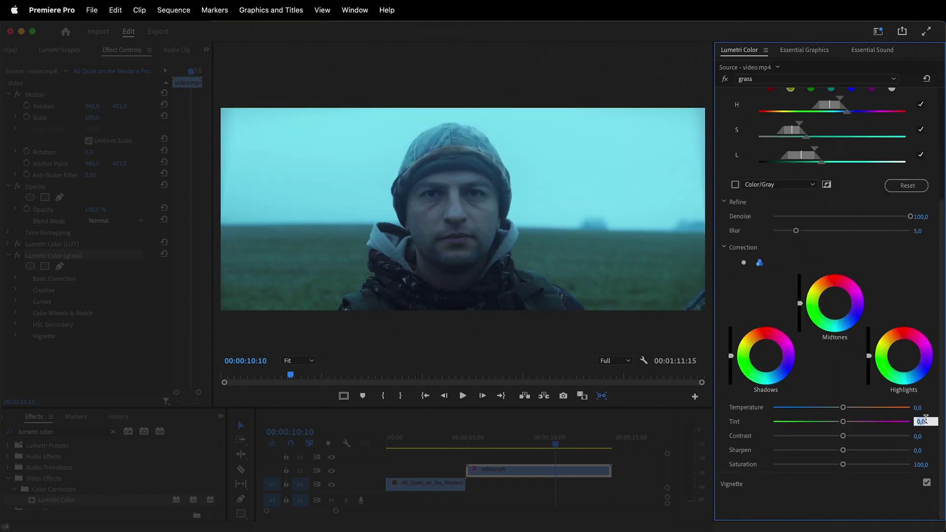
{"action": "left_click", "coordinate": [582, 396]}
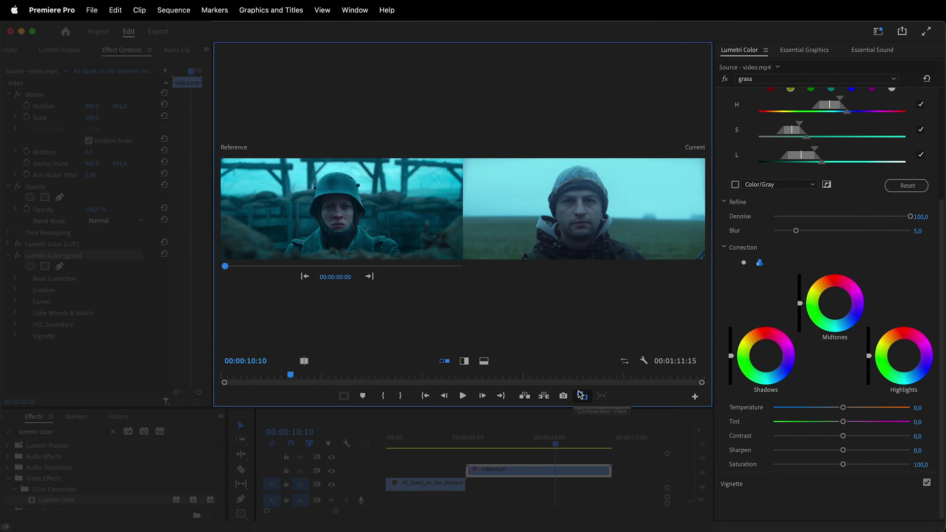
{"action": "left_click", "coordinate": [912, 272]}
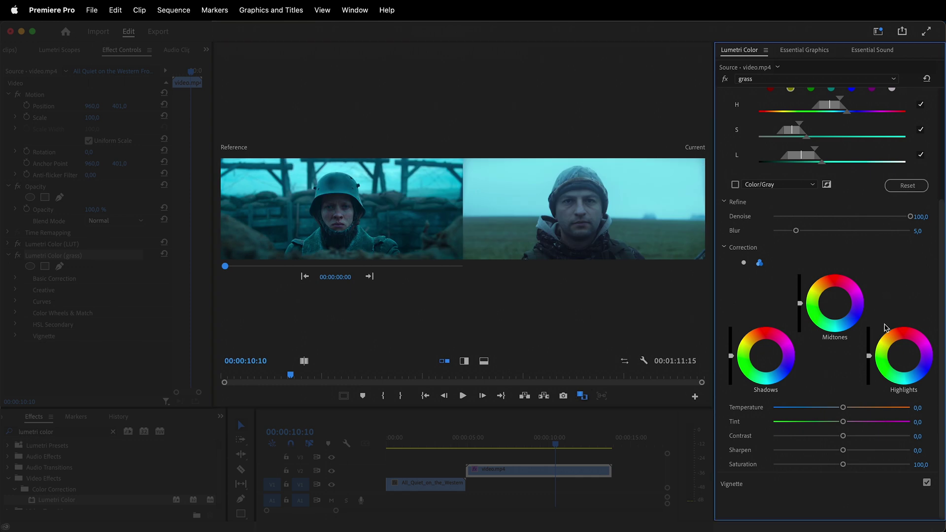
{"action": "left_click", "coordinate": [918, 424]}
{"action": "type", "text": "25"}
{"action": "key", "text": "Return"}
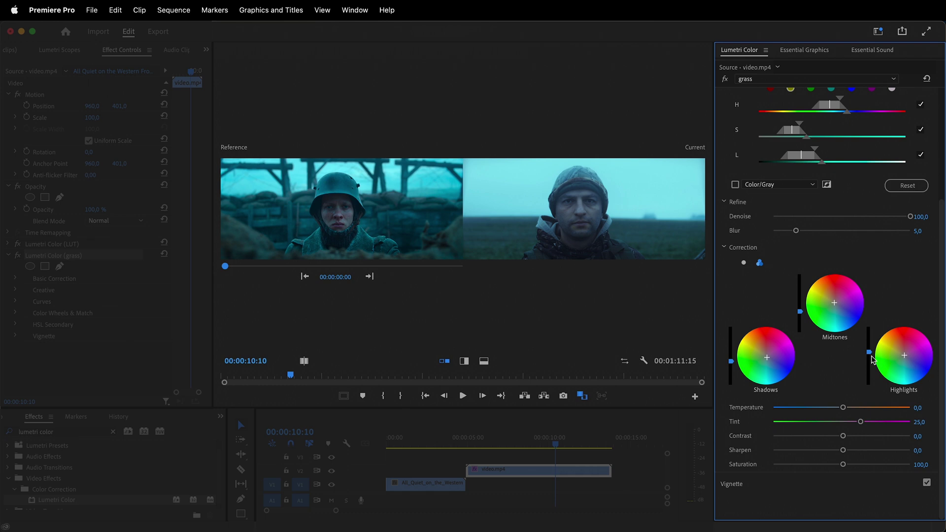
{"action": "left_click", "coordinate": [919, 466]}
{"action": "type", "text": "90"}
{"action": "key", "text": "Return"}
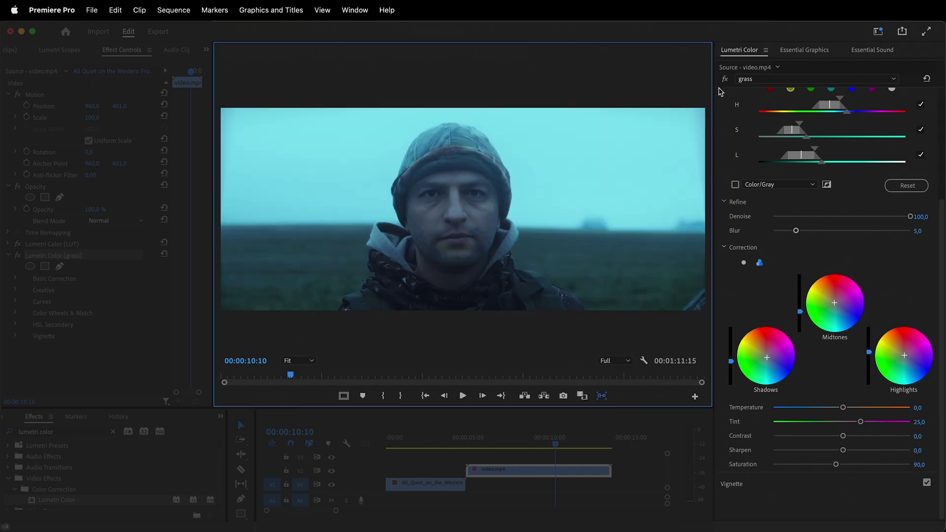
Toggle the grass effect bypass repeatedly to compare against the ungraded look.
{"action": "left_click", "coordinate": [725, 79]}
{"action": "left_click", "coordinate": [725, 80]}
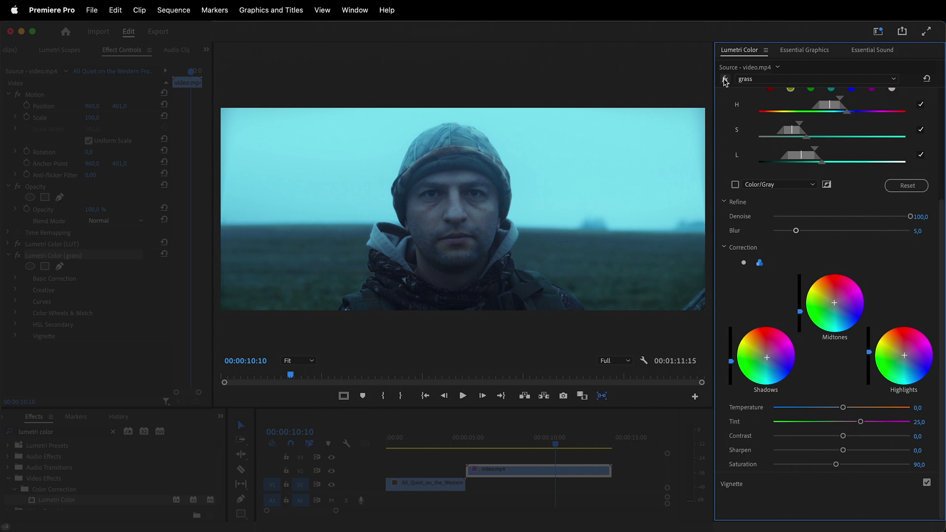
{"action": "left_click", "coordinate": [725, 79]}
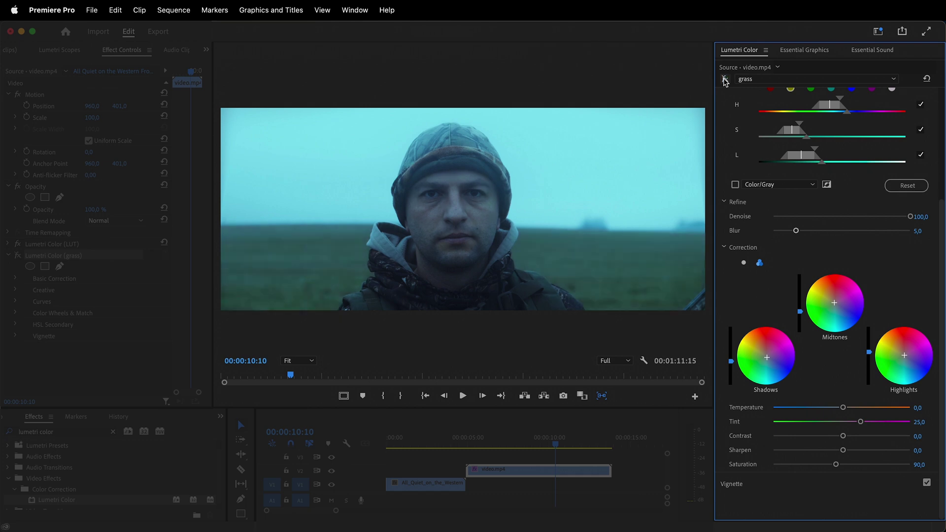
{"action": "left_click", "coordinate": [725, 79]}
{"action": "left_click", "coordinate": [725, 80]}
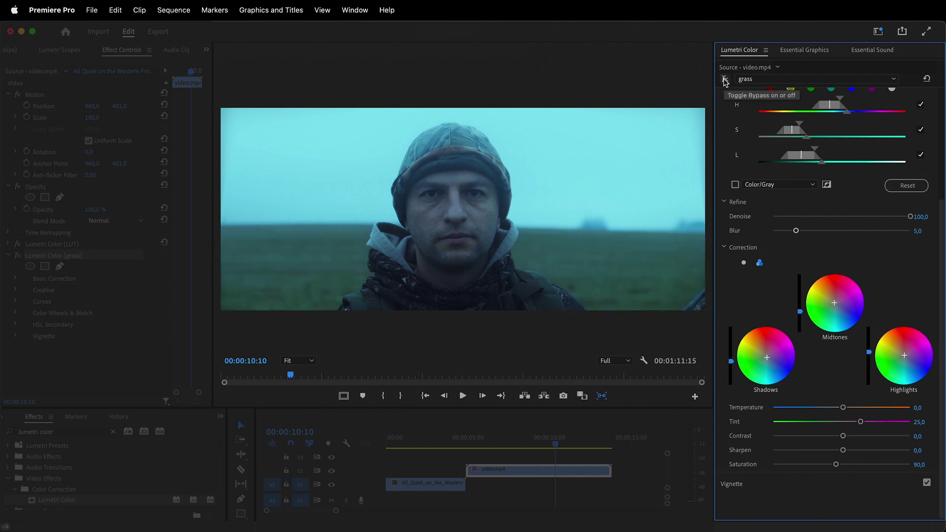
{"action": "left_click", "coordinate": [725, 79]}
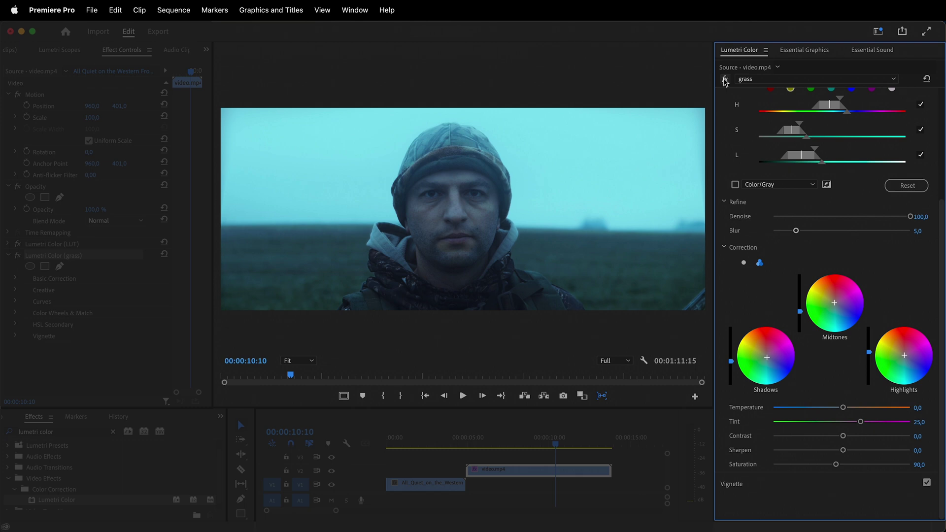
{"action": "left_click", "coordinate": [725, 80]}
{"action": "left_click", "coordinate": [725, 80]}
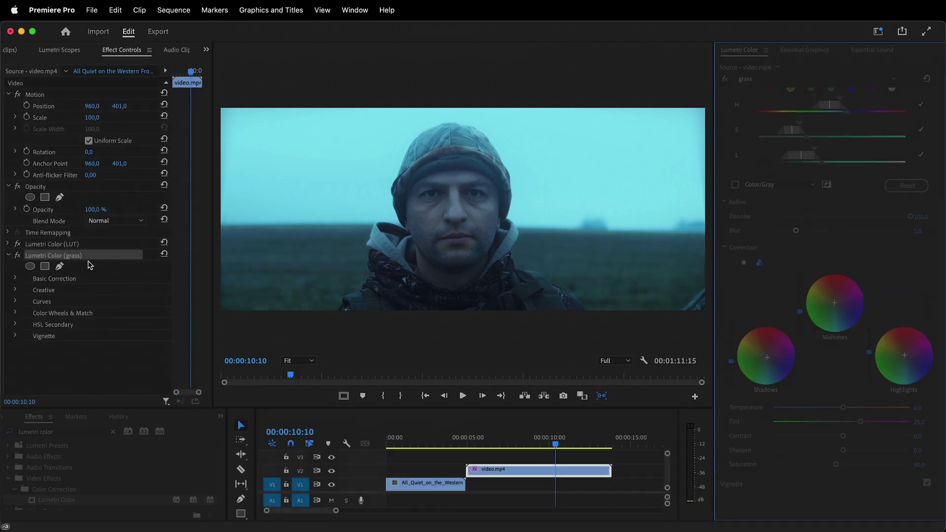
Draw a closed pen mask around the man on the grass effect.
{"action": "left_click", "coordinate": [61, 267]}
{"action": "left_click", "coordinate": [336, 321]}
{"action": "left_click", "coordinate": [352, 298]}
{"action": "left_click", "coordinate": [381, 272]}
{"action": "left_click", "coordinate": [408, 234]}
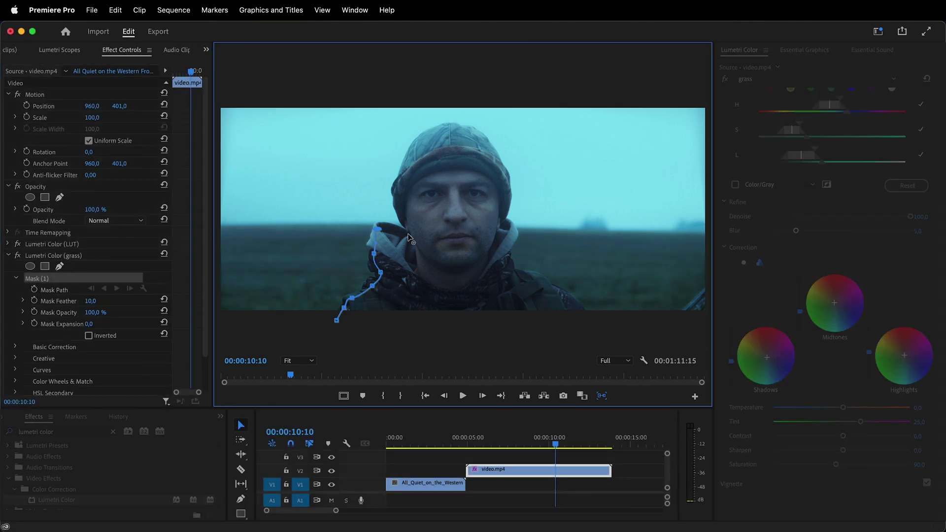
{"action": "left_click", "coordinate": [404, 217]}
{"action": "left_click", "coordinate": [399, 188]}
{"action": "left_click", "coordinate": [413, 148]}
{"action": "left_click", "coordinate": [440, 129]}
{"action": "left_click", "coordinate": [493, 150]}
{"action": "left_click", "coordinate": [508, 195]}
{"action": "left_click", "coordinate": [510, 266]}
{"action": "left_click", "coordinate": [567, 298]}
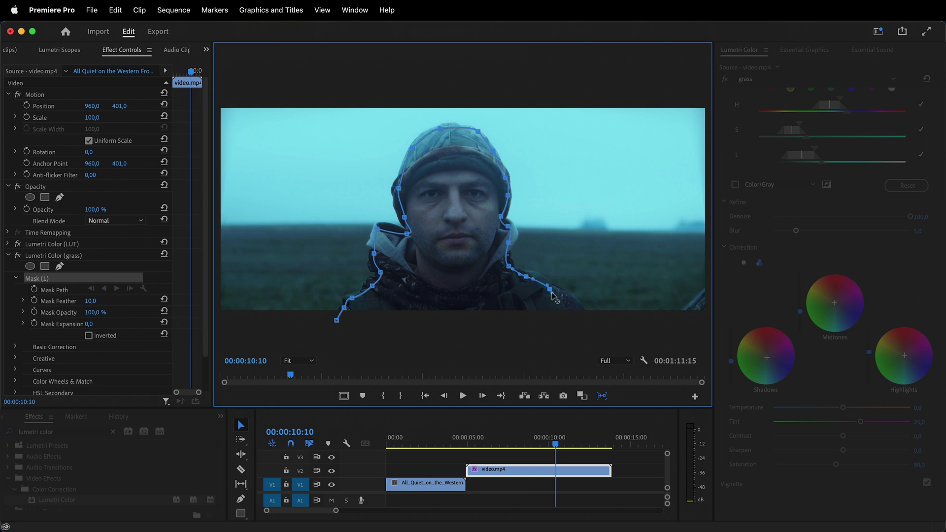
{"action": "left_click", "coordinate": [577, 320]}
{"action": "left_click", "coordinate": [372, 337]}
{"action": "left_click", "coordinate": [337, 320]}
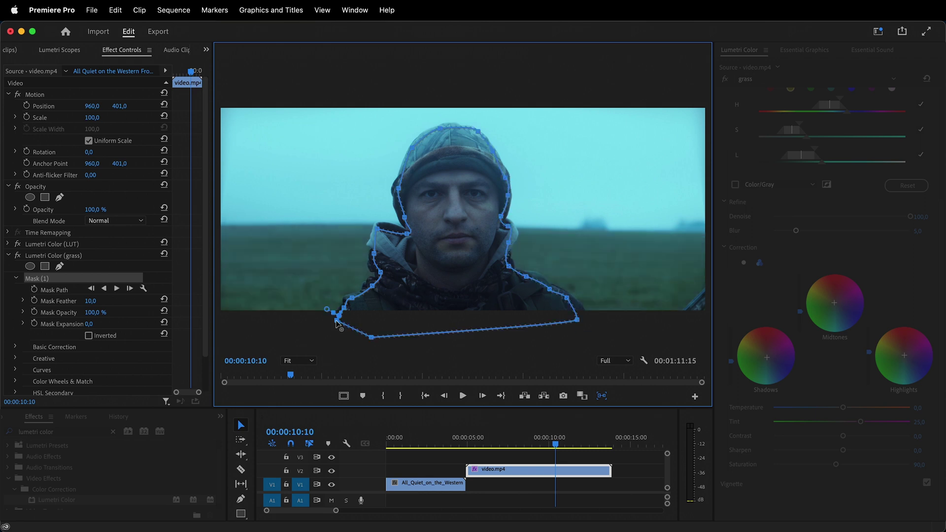
Invert the mask, feather it 25, track it forward, then return to 00:00:08:10.
{"action": "left_click", "coordinate": [88, 335]}
{"action": "left_click", "coordinate": [94, 301]}
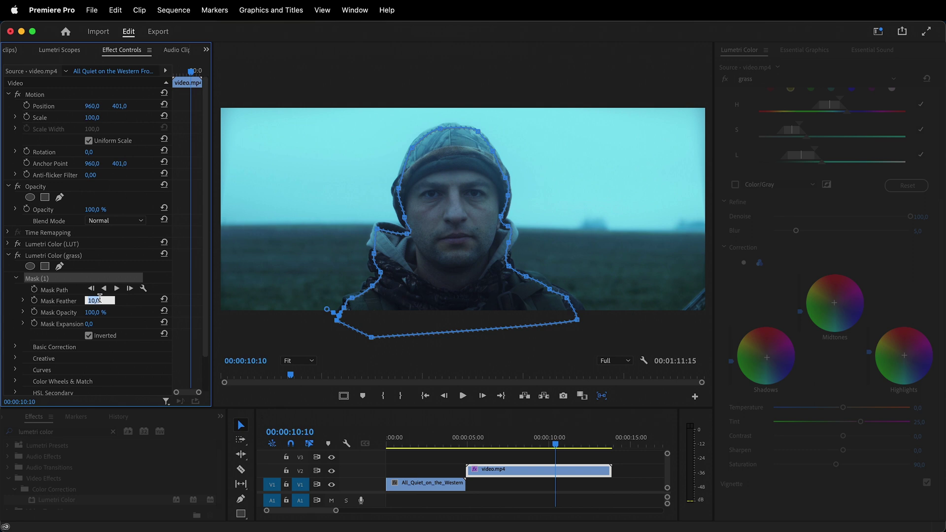
{"action": "type", "text": "25"}
{"action": "key", "text": "Return"}
{"action": "left_click", "coordinate": [117, 289]}
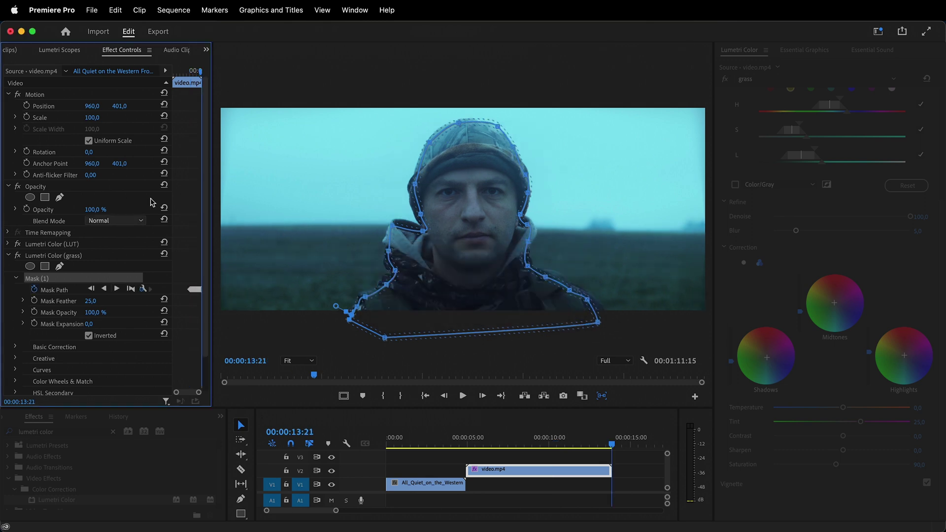
{"action": "left_click_drag", "start_coordinate": [197, 72], "coordinate": [184, 72]}
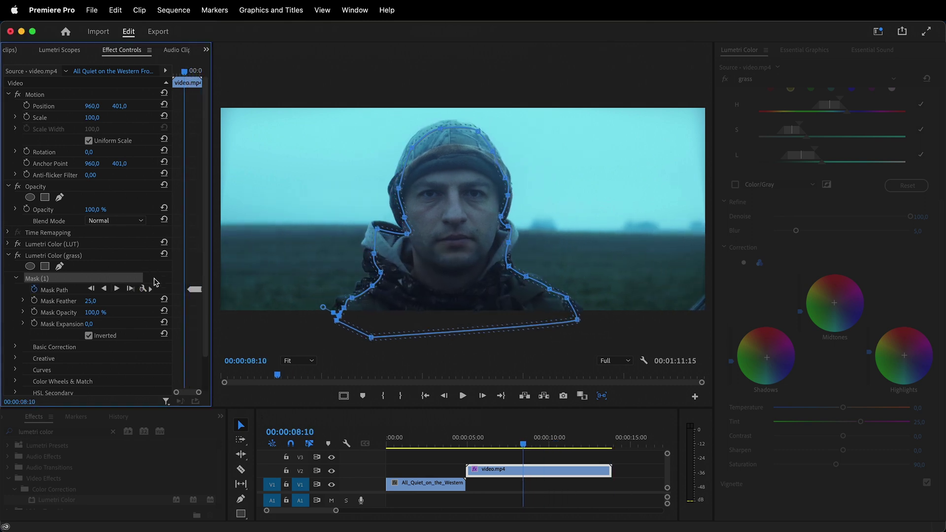
Track the man's mask forward again, scrub to check it, and compare grass on and off.
{"action": "left_click", "coordinate": [107, 290]}
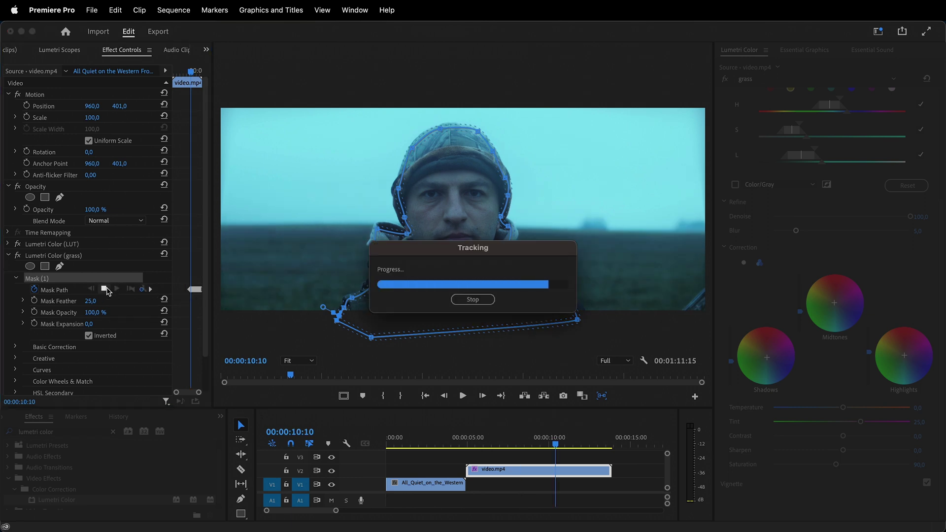
{"action": "left_click_drag", "start_coordinate": [464, 441], "coordinate": [537, 450]}
{"action": "left_click", "coordinate": [591, 471]}
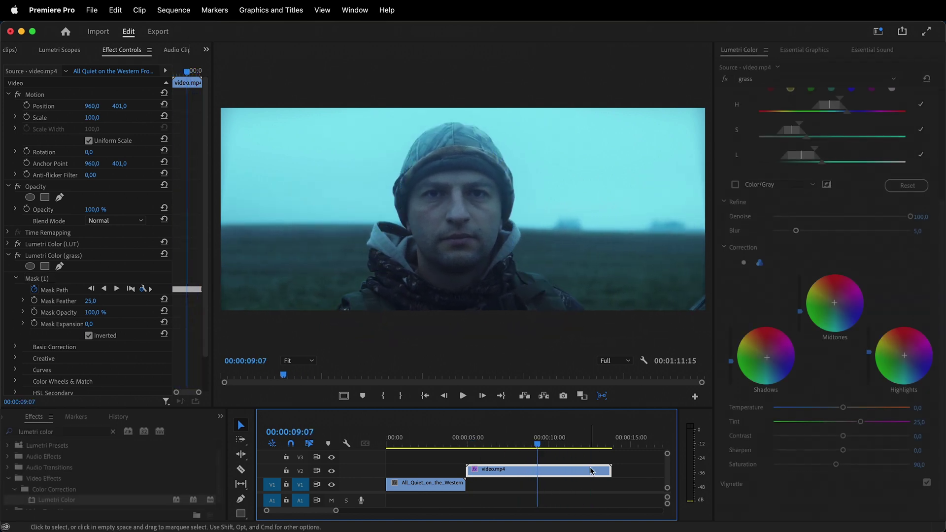
{"action": "left_click", "coordinate": [724, 80]}
{"action": "left_click", "coordinate": [725, 80]}
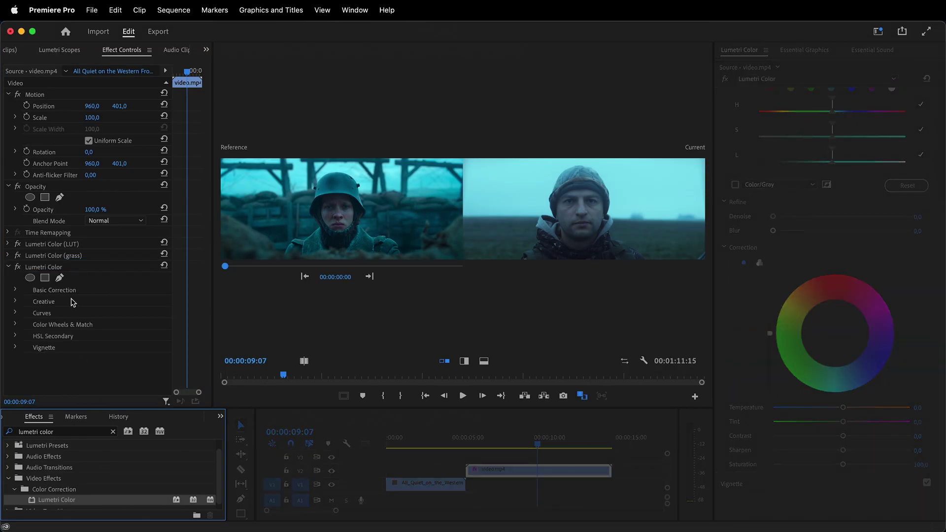
Rename the third Lumetri Color effect to sky.
{"action": "right_click", "coordinate": [83, 272]}
{"action": "left_click", "coordinate": [91, 280]}
{"action": "type", "text": "s"}
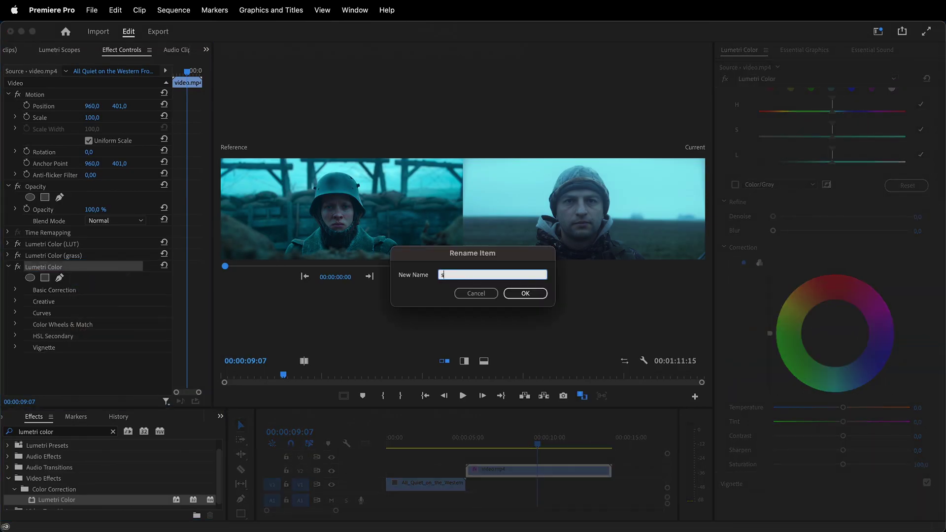
{"action": "type", "text": "ky"}
{"action": "key", "text": "Return"}
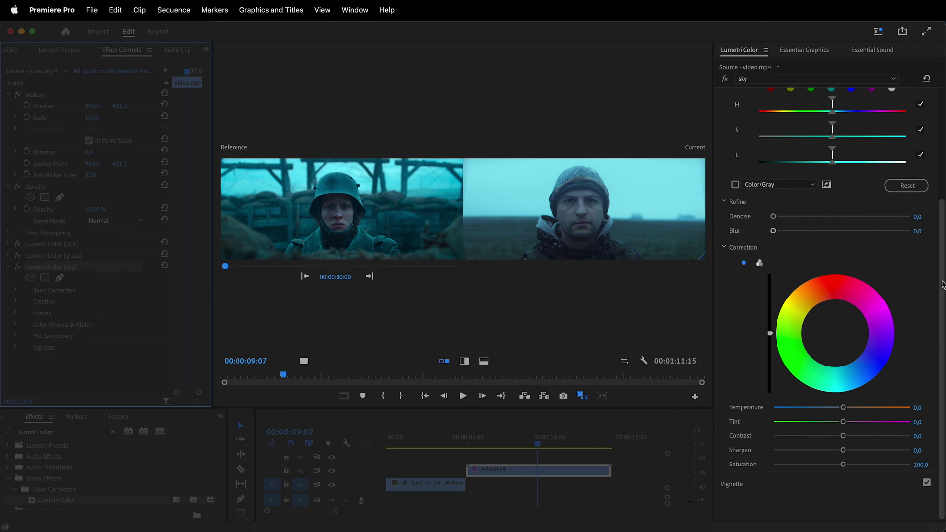
{"action": "left_click_drag", "start_coordinate": [942, 285], "coordinate": [937, 247]}
Sample the sky into the HSL Secondary key and widen it to cover more sky.
{"action": "left_click", "coordinate": [802, 124]}
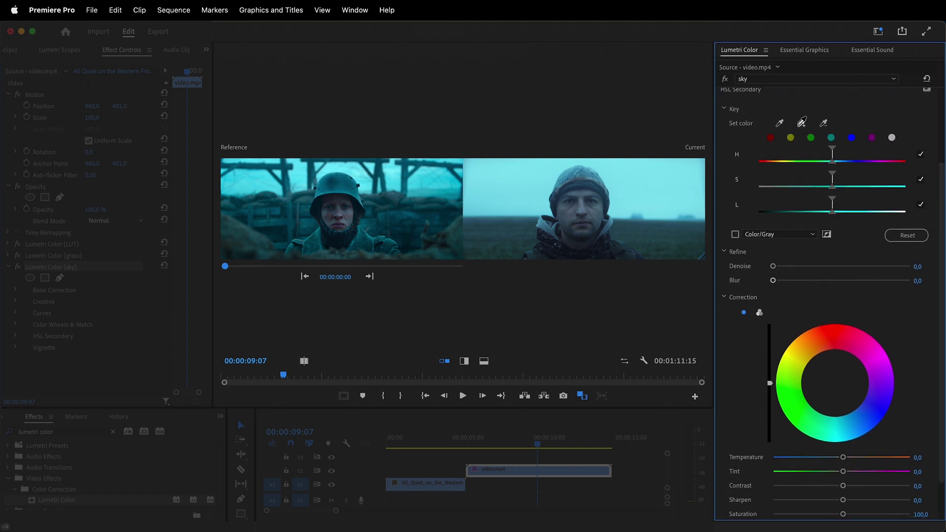
{"action": "left_click", "coordinate": [641, 181]}
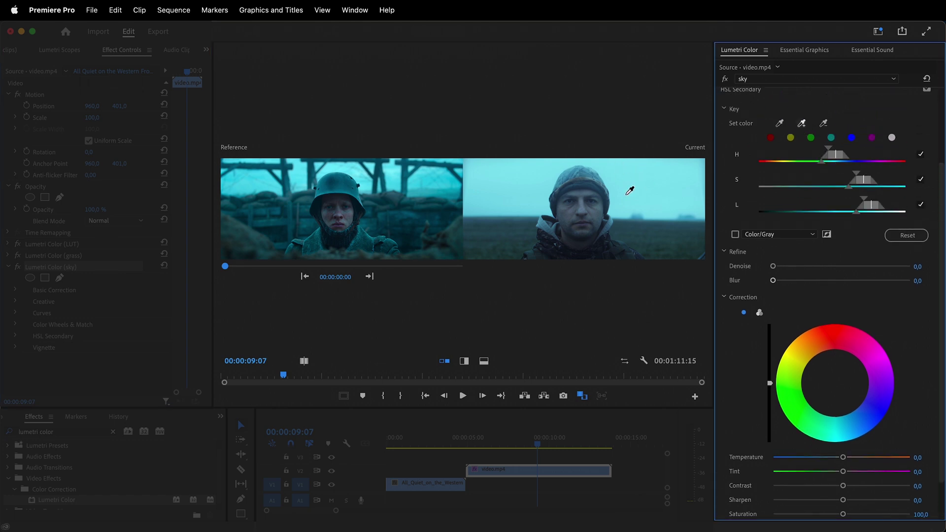
{"action": "left_click_drag", "start_coordinate": [226, 106], "coordinate": [234, 115]}
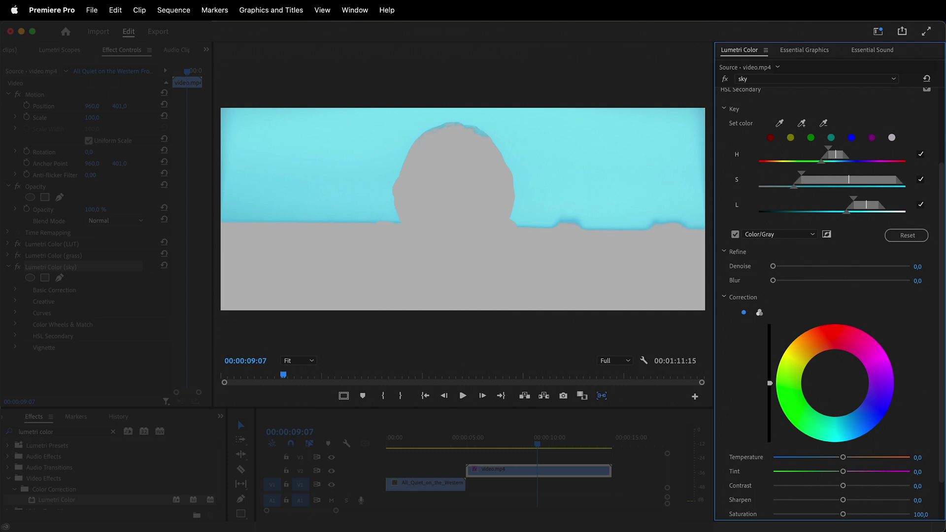
{"action": "left_click", "coordinate": [571, 219]}
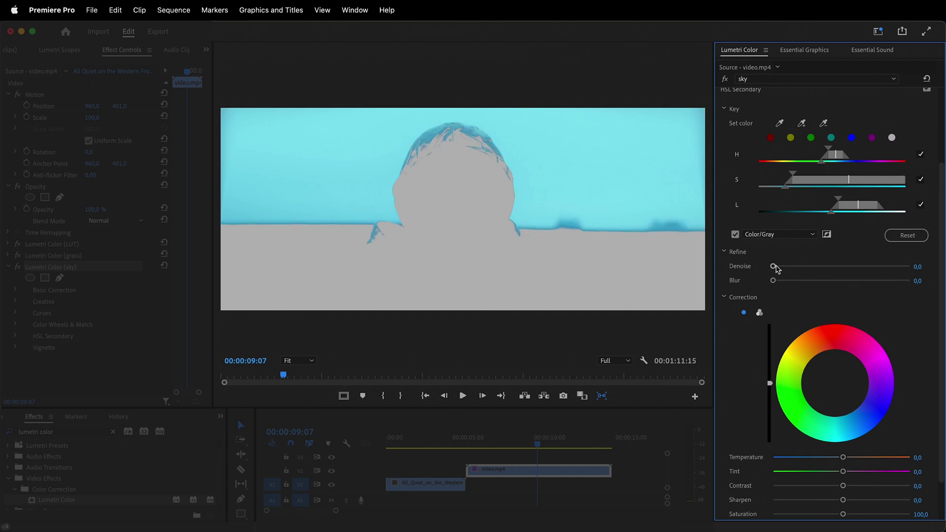
Soften the sky key with Denoise 100 and Blur 5, then restore normal and comparison views.
{"action": "left_click_drag", "start_coordinate": [773, 267], "coordinate": [945, 275]}
{"action": "left_click", "coordinate": [925, 279]}
{"action": "type", "text": "5"}
{"action": "key", "text": "Return"}
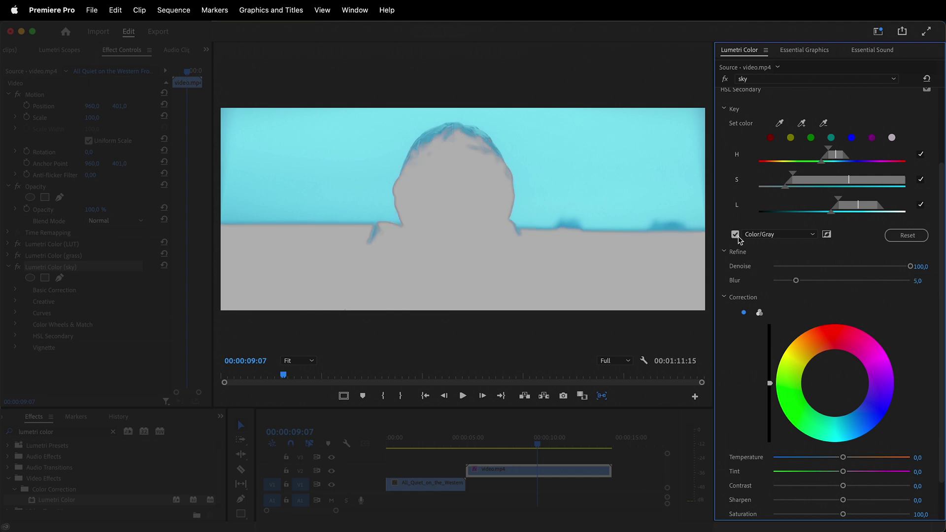
{"action": "left_click", "coordinate": [735, 234]}
{"action": "left_click", "coordinate": [581, 396]}
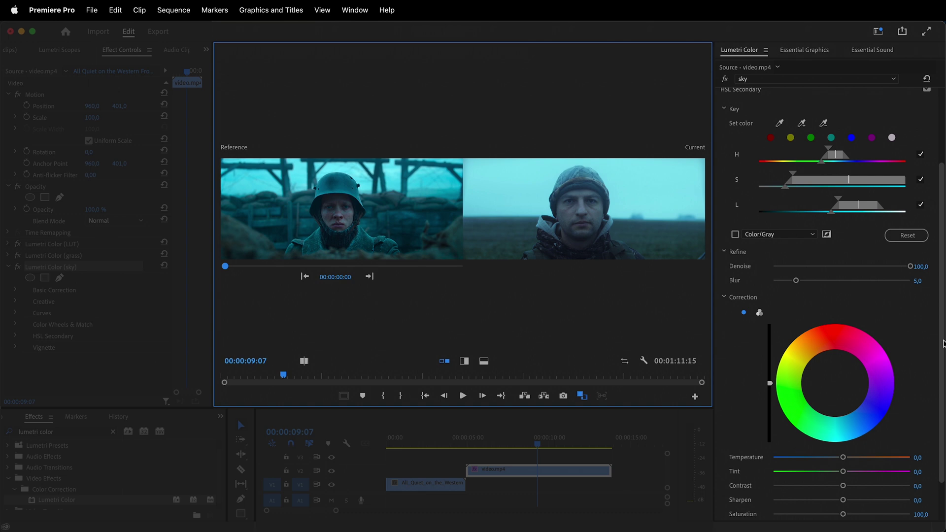
{"action": "scroll", "coordinate": [943, 375], "scroll_direction": "down", "scroll_amount": 2}
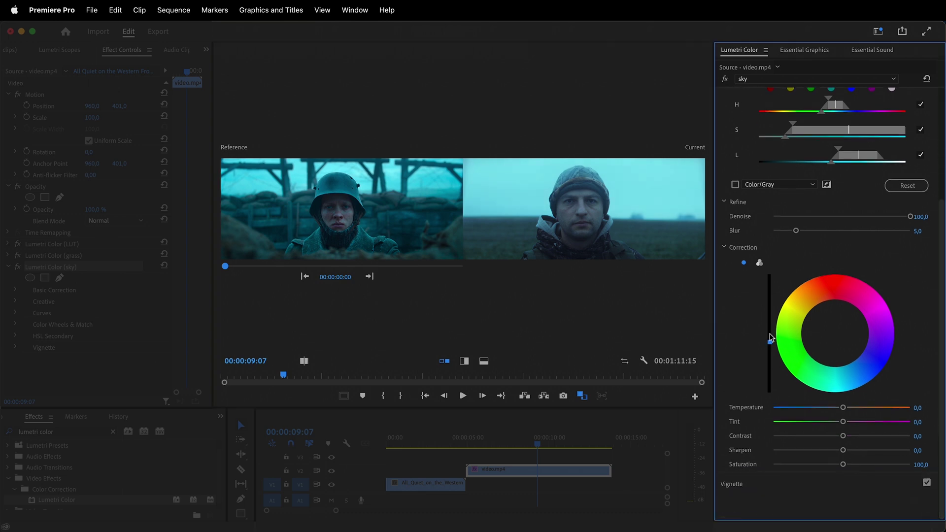
Cool the sky correction with Temperature -15, Tint -7 and Saturation 120.
{"action": "left_click", "coordinate": [925, 407]}
{"action": "type", "text": "-1"}
{"action": "key", "text": "Tab"}
{"action": "type", "text": "-"}
{"action": "key", "text": "Return"}
{"action": "left_click", "coordinate": [921, 465]}
{"action": "type", "text": "1"}
{"action": "key", "text": "Return"}
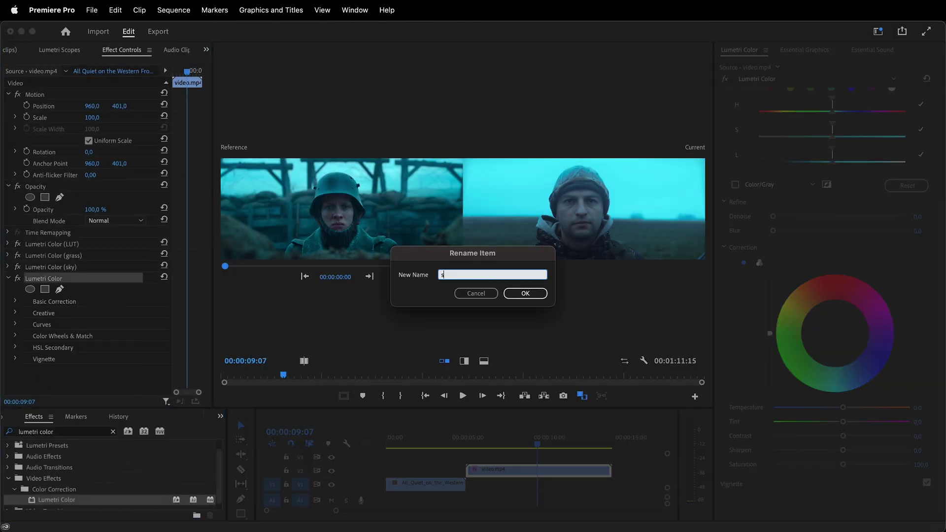
Name the fourth effect skin and sample the man's face skin tone into its key.
{"action": "type", "text": "skin"}
{"action": "key", "text": "Return"}
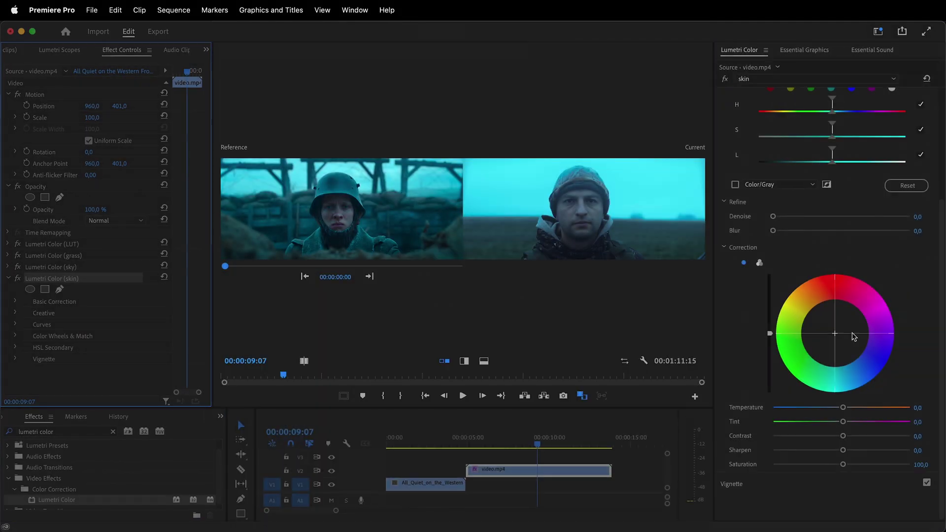
{"action": "scroll", "coordinate": [931, 276], "scroll_direction": "up", "scroll_amount": 5}
{"action": "left_click", "coordinate": [801, 162]}
{"action": "left_click", "coordinate": [583, 205]}
Clean the skin matte with Denoise 100 and Blur 5, checking it in Color/Gray preview.
{"action": "left_click", "coordinate": [736, 273]}
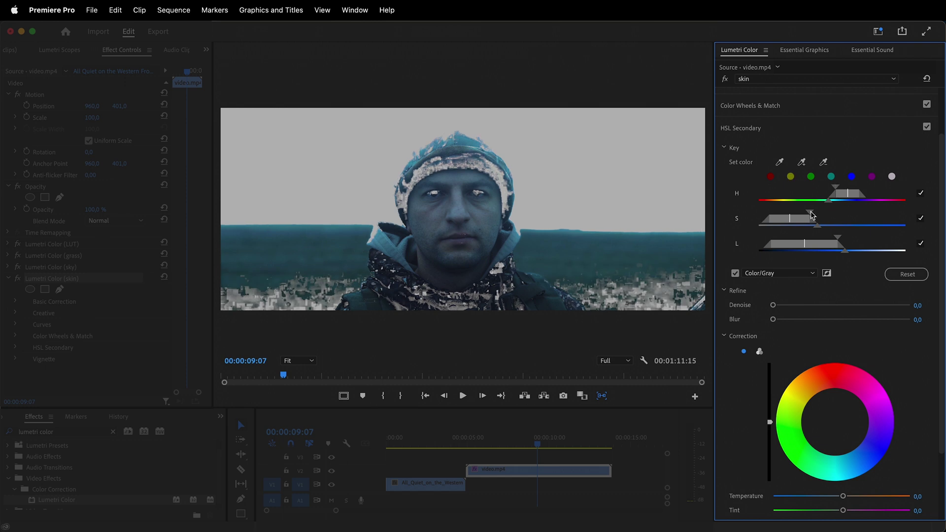
{"action": "left_click_drag", "start_coordinate": [781, 306], "coordinate": [912, 306]}
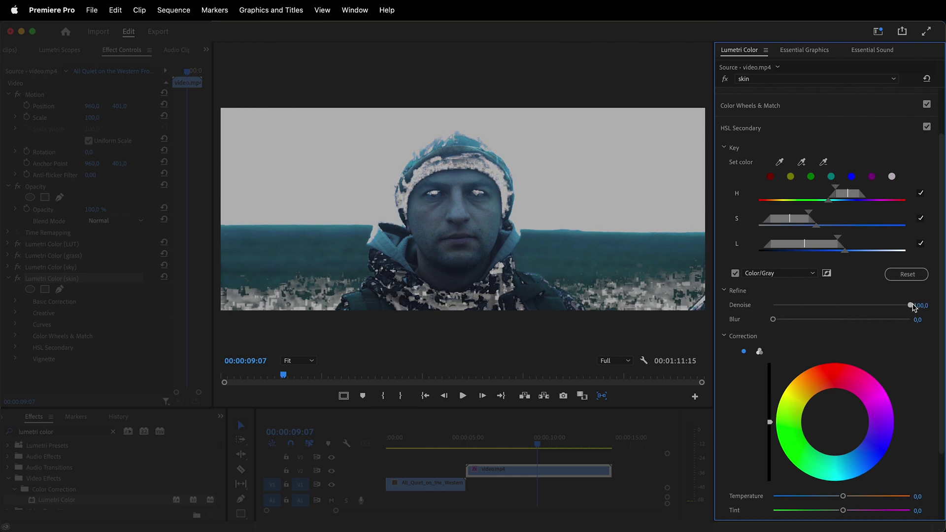
{"action": "left_click", "coordinate": [918, 320]}
{"action": "type", "text": "5"}
{"action": "key", "text": "Return"}
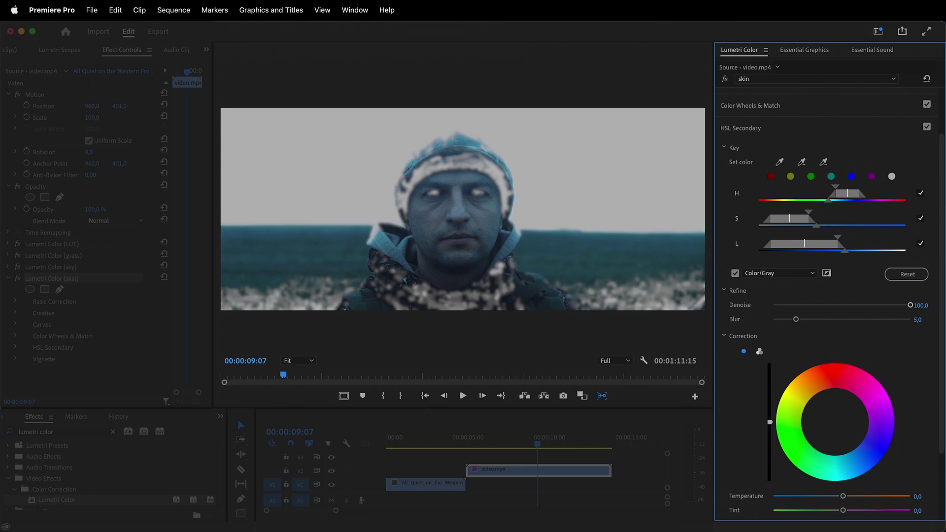
{"action": "left_click", "coordinate": [735, 273]}
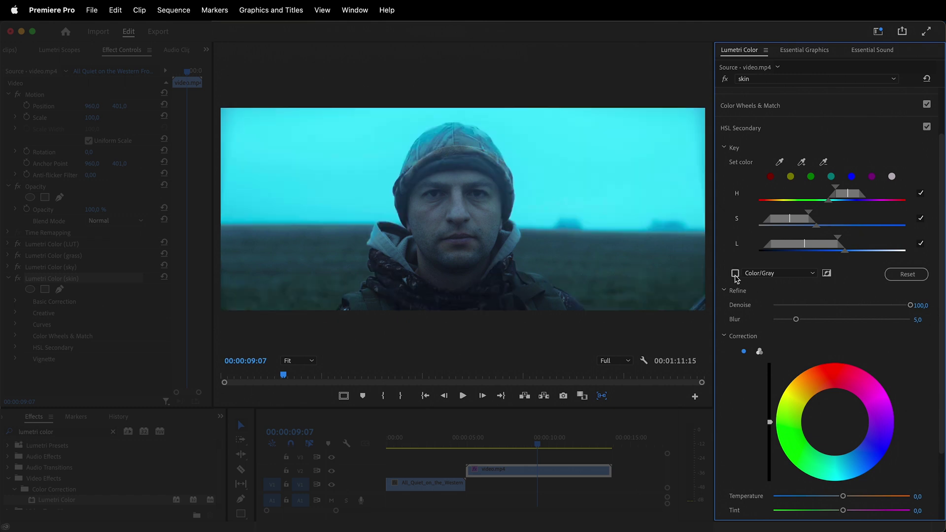
Draw a pen mask around the man's face on the skin effect and track it forward.
{"action": "left_click", "coordinate": [59, 289]}
{"action": "left_click", "coordinate": [488, 269]}
{"action": "left_click", "coordinate": [463, 292]}
{"action": "left_click", "coordinate": [435, 286]}
{"action": "left_click", "coordinate": [414, 242]}
{"action": "left_click", "coordinate": [407, 202]}
{"action": "left_click", "coordinate": [426, 176]}
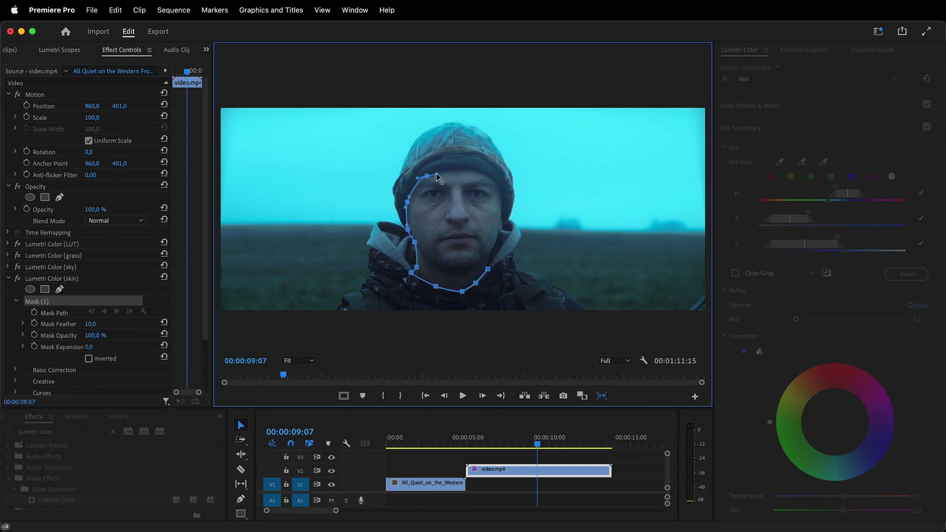
{"action": "left_click", "coordinate": [469, 169]}
{"action": "left_click", "coordinate": [502, 208]}
{"action": "left_click", "coordinate": [499, 231]}
{"action": "left_click", "coordinate": [487, 269]}
{"action": "left_click", "coordinate": [116, 311]}
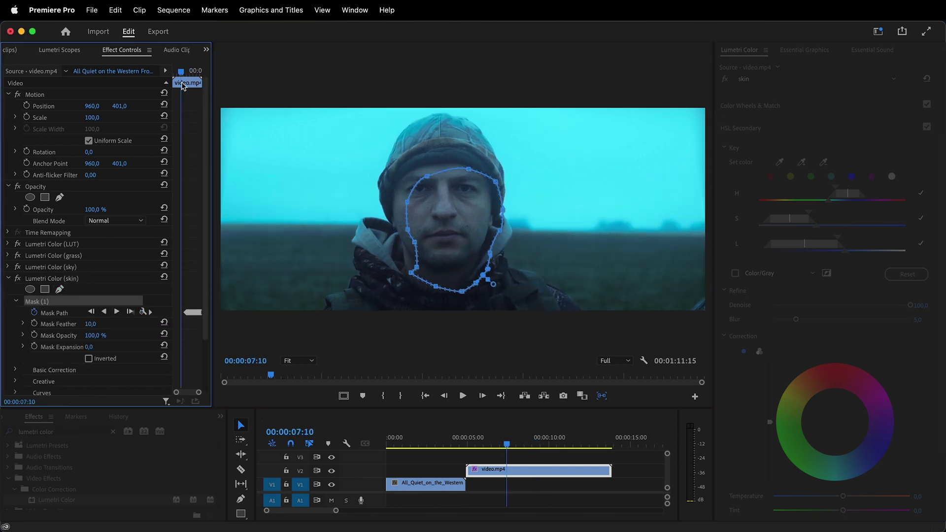
Set the face mask expansion to 10 and feather to 15.
{"action": "left_click", "coordinate": [89, 347]}
{"action": "type", "text": "10"}
{"action": "key", "text": "Return"}
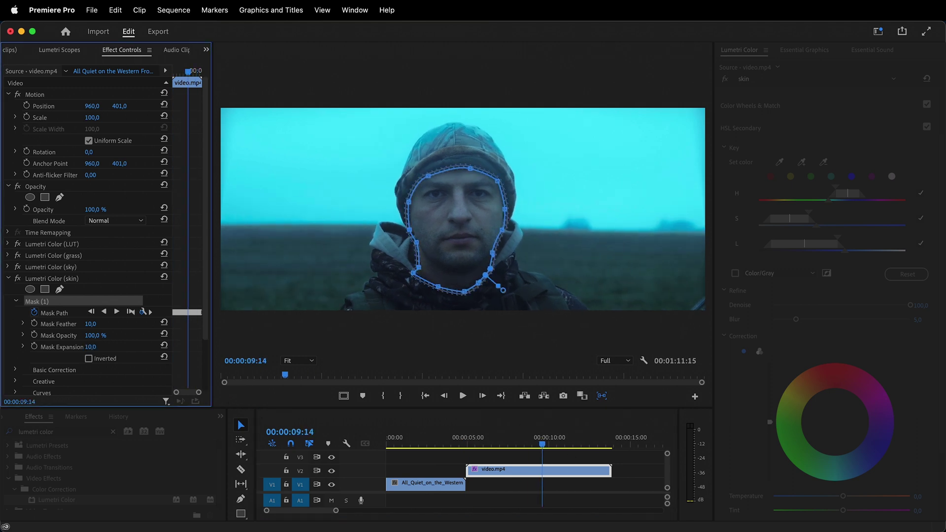
{"action": "left_click", "coordinate": [91, 323]}
{"action": "type", "text": "15"}
{"action": "key", "text": "Return"}
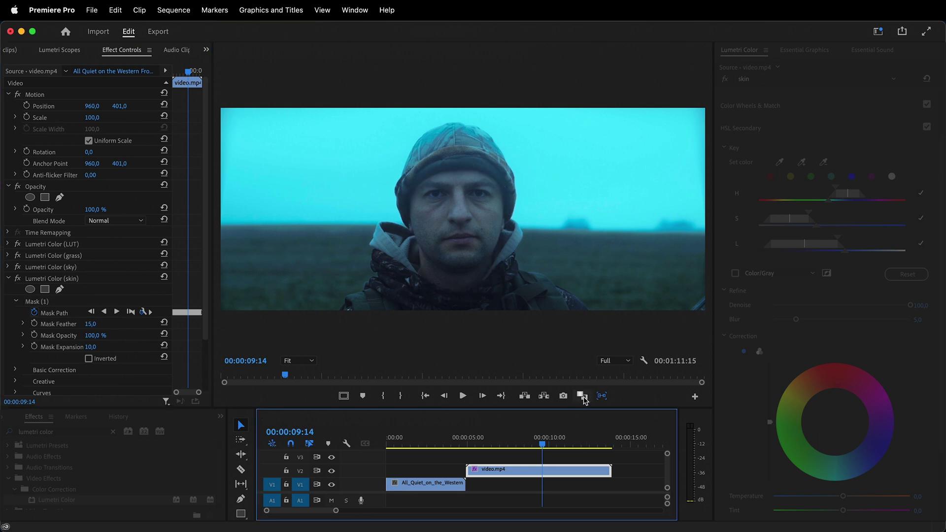
Compare with the reference, switch skin correction to three-way wheels, and brighten highlights slightly.
{"action": "left_click", "coordinate": [582, 396]}
{"action": "scroll", "coordinate": [945, 457], "scroll_direction": "down", "scroll_amount": 4}
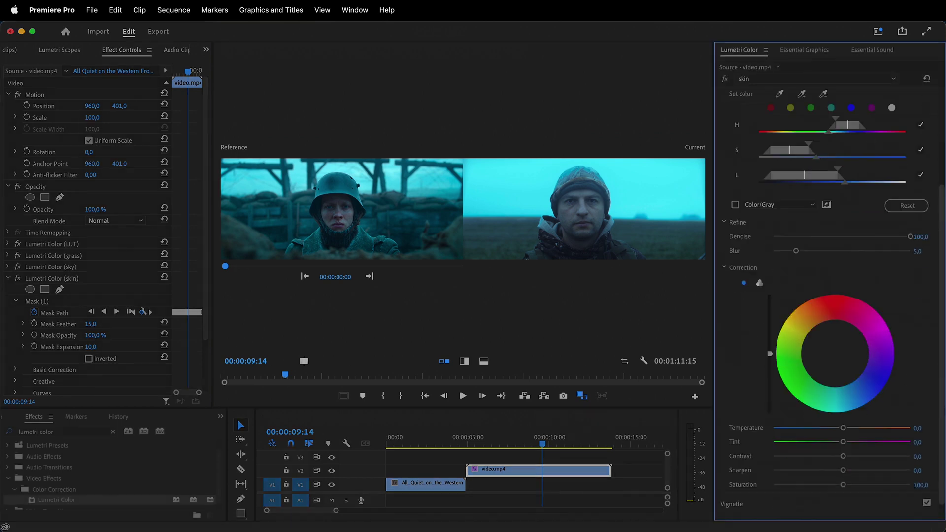
{"action": "left_click", "coordinate": [760, 263]}
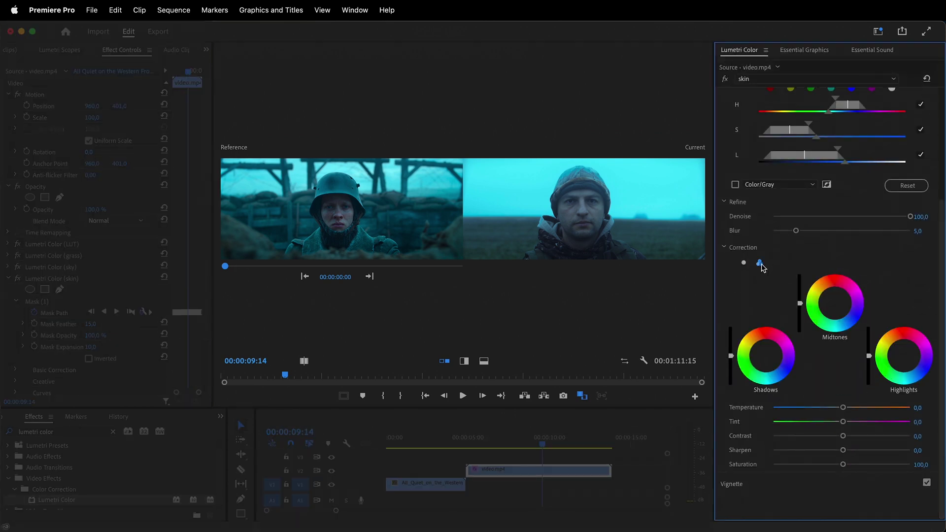
{"action": "left_click", "coordinate": [765, 357]}
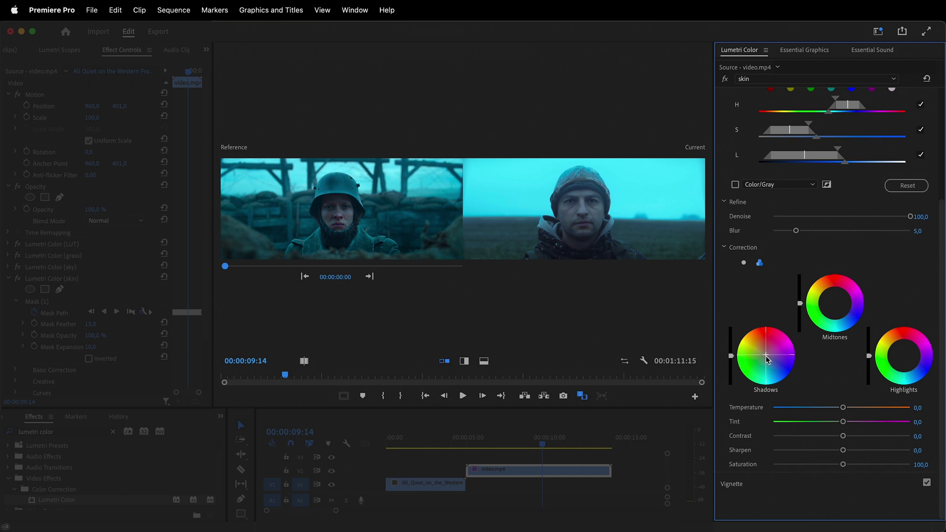
{"action": "left_click", "coordinate": [835, 302]}
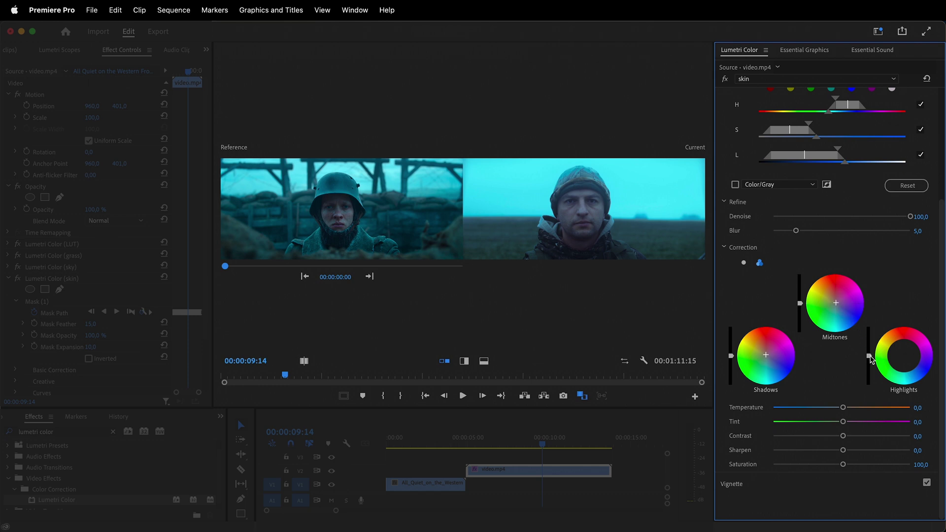
{"action": "left_click_drag", "start_coordinate": [869, 356], "coordinate": [869, 354]}
Set the skin correction contrast to 30 and saturation to 85.
{"action": "left_click", "coordinate": [918, 437]}
{"action": "type", "text": "30"}
{"action": "key", "text": "Return"}
{"action": "left_click", "coordinate": [925, 464]}
{"action": "type", "text": "85"}
{"action": "key", "text": "Return"}
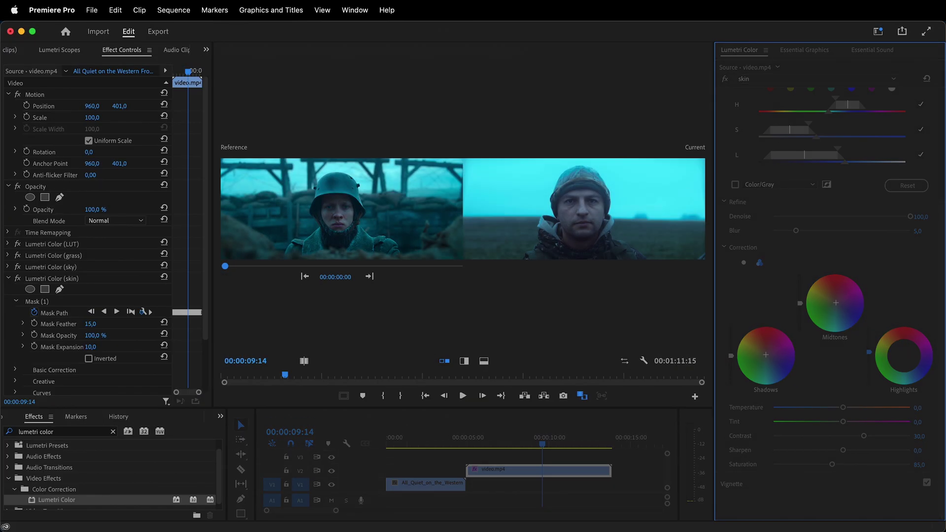
Add another Lumetri Color effect to the clip and name it curves.
{"action": "double_click", "coordinate": [54, 500]}
{"action": "double_click", "coordinate": [52, 293]}
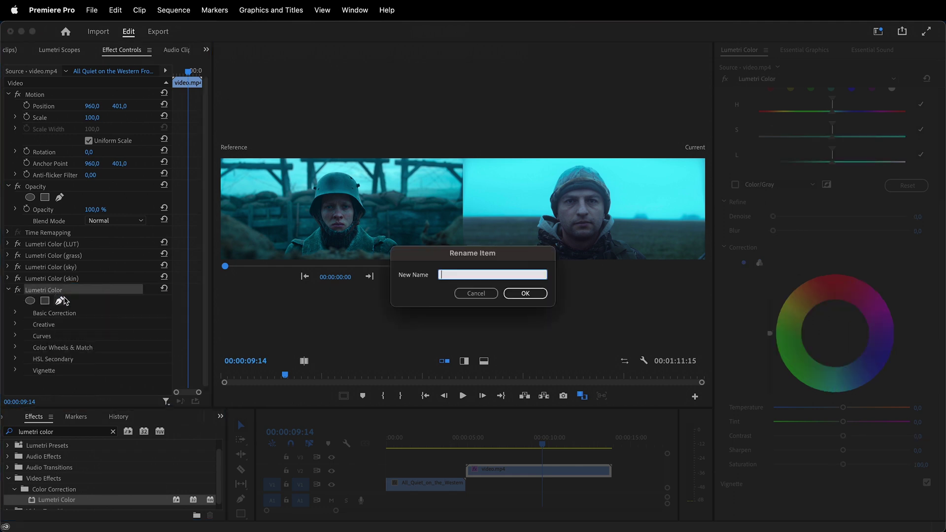
{"action": "type", "text": "curves"}
{"action": "key", "text": "Return"}
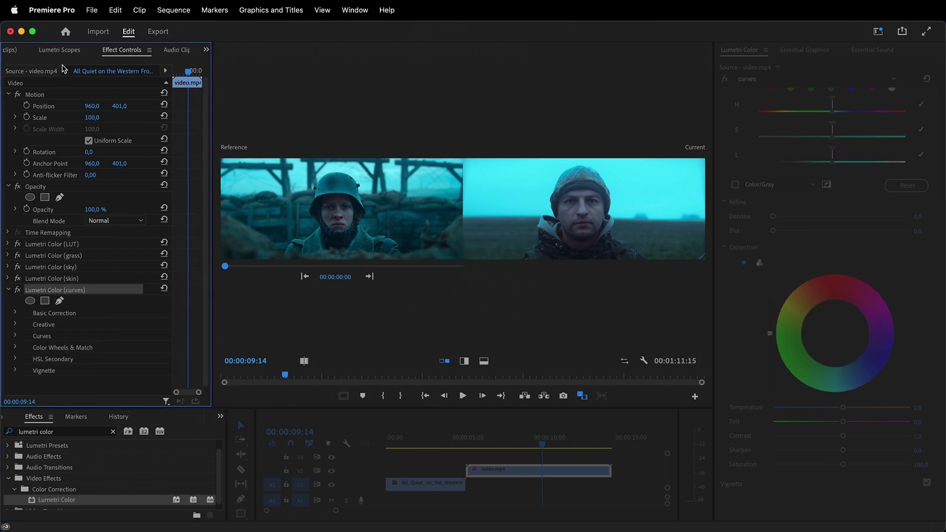
Show Lumetri Scopes as the RGB Parade only, with the vectorscope hidden.
{"action": "left_click", "coordinate": [62, 52]}
{"action": "right_click", "coordinate": [89, 156]}
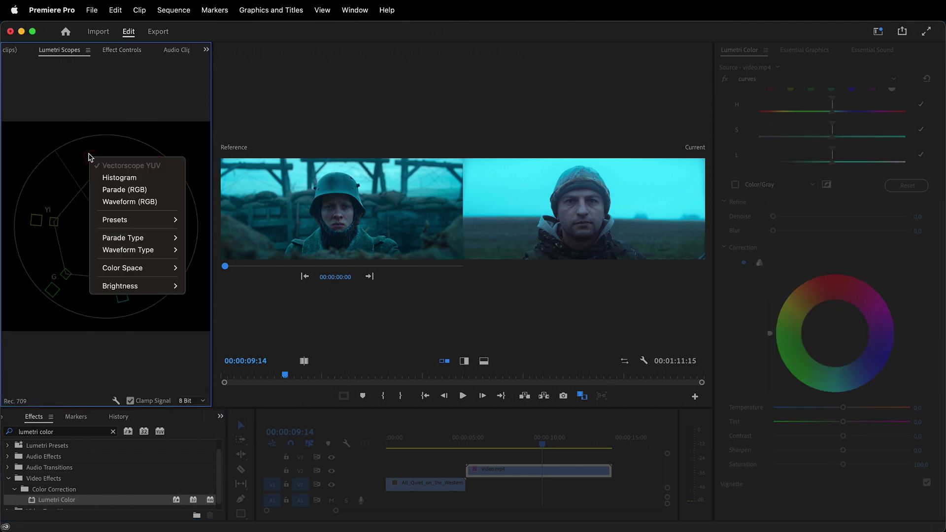
{"action": "left_click", "coordinate": [120, 187]}
{"action": "right_click", "coordinate": [122, 182]}
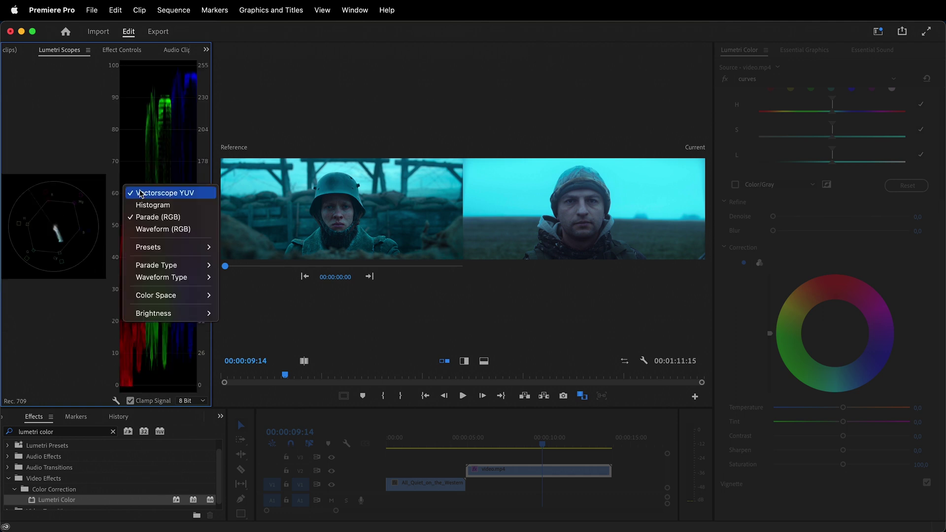
{"action": "left_click", "coordinate": [140, 193]}
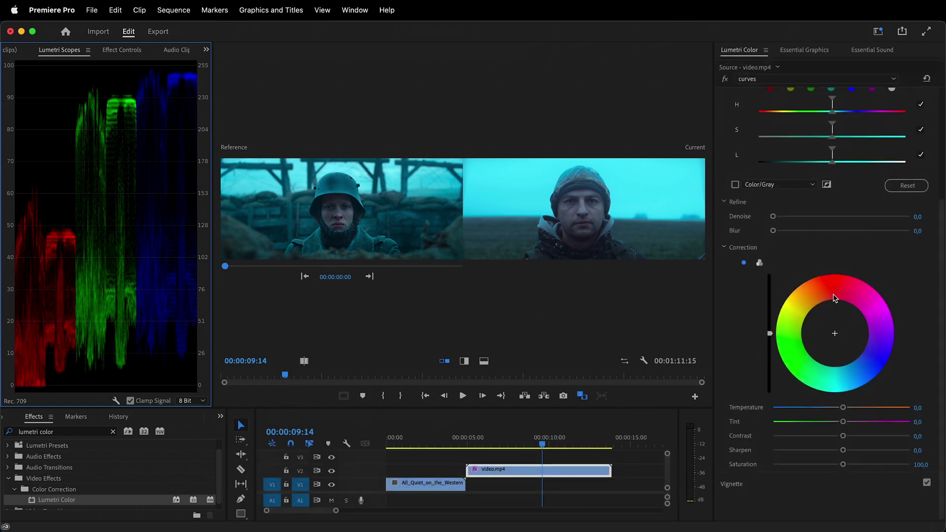
{"action": "scroll", "coordinate": [937, 282], "scroll_direction": "up", "scroll_amount": 2}
{"action": "scroll", "coordinate": [938, 282], "scroll_direction": "up", "scroll_amount": 4}
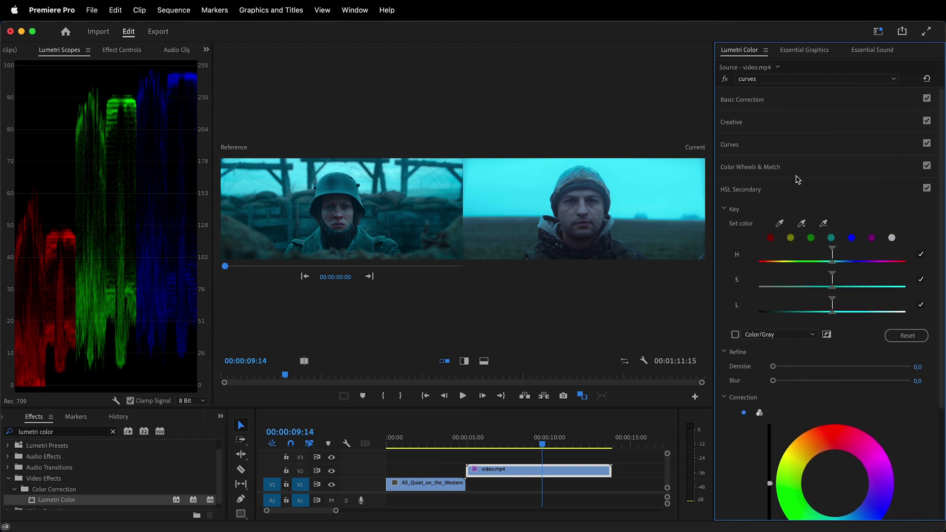
{"action": "left_click", "coordinate": [791, 195]}
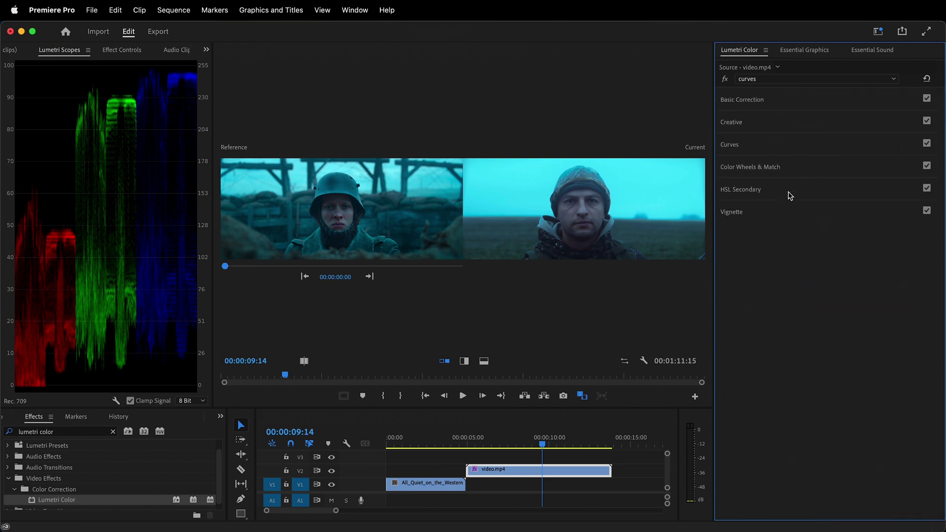
Reshape the red curve in highlights and shadows, lift green slightly, and toggle the curves effect to compare.
{"action": "left_click", "coordinate": [779, 153]}
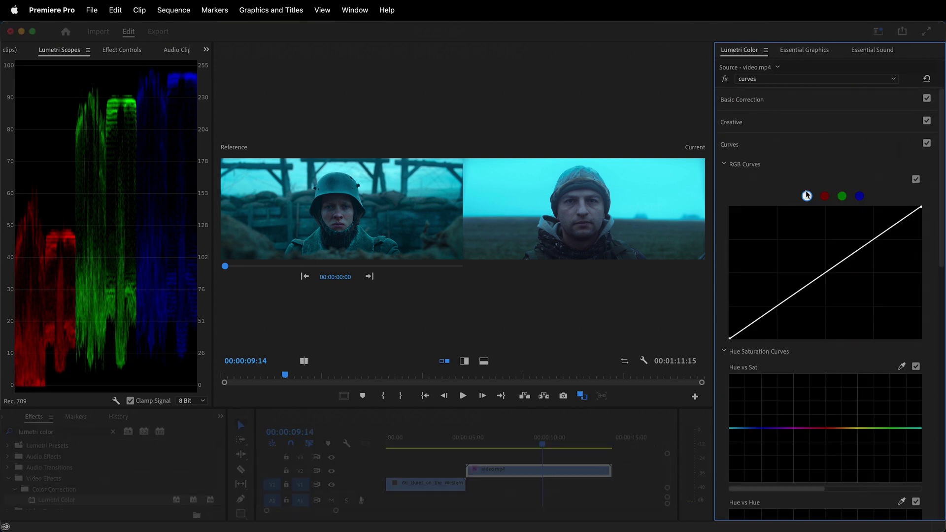
{"action": "left_click", "coordinate": [827, 197]}
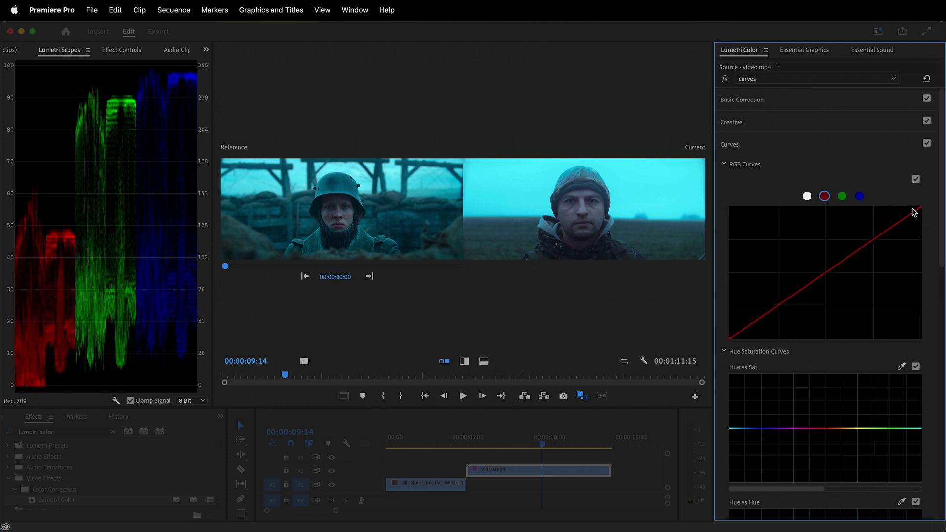
{"action": "left_click_drag", "start_coordinate": [921, 210], "coordinate": [891, 198]}
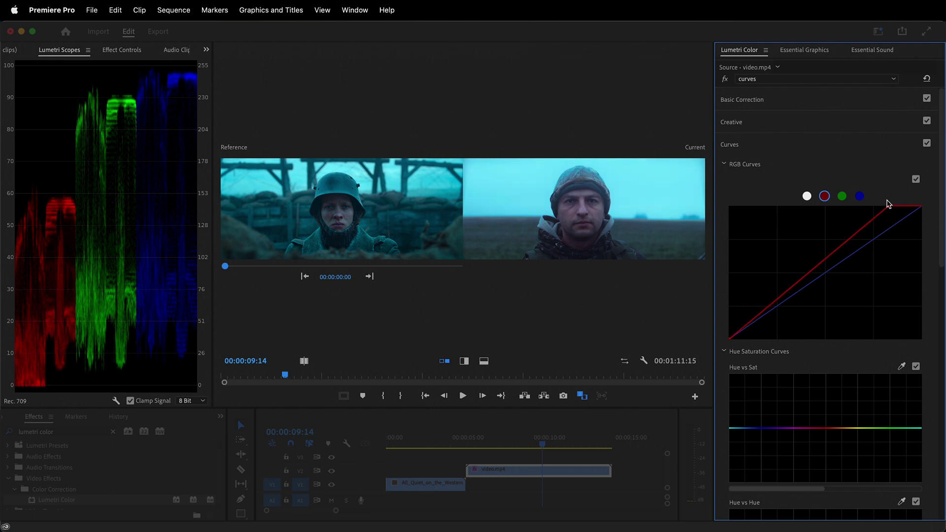
{"action": "left_click_drag", "start_coordinate": [730, 340], "coordinate": [739, 348]}
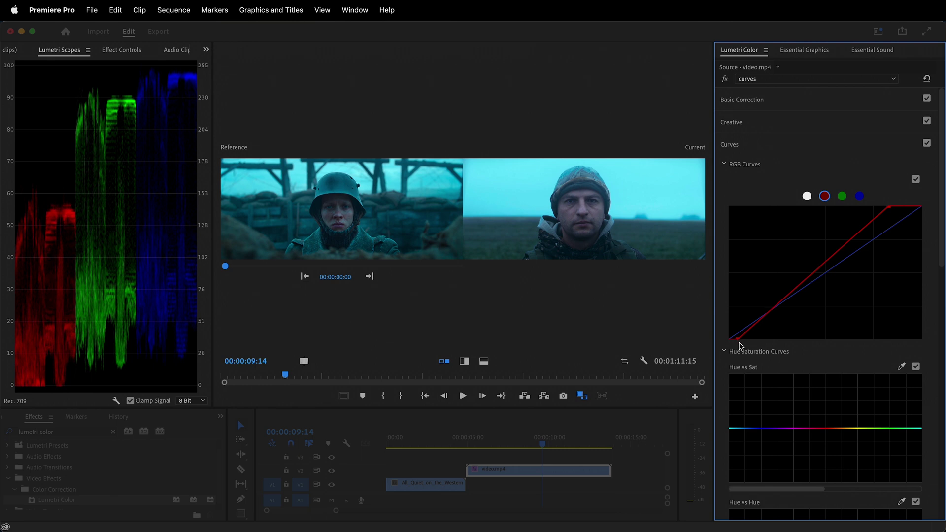
{"action": "left_click", "coordinate": [842, 197]}
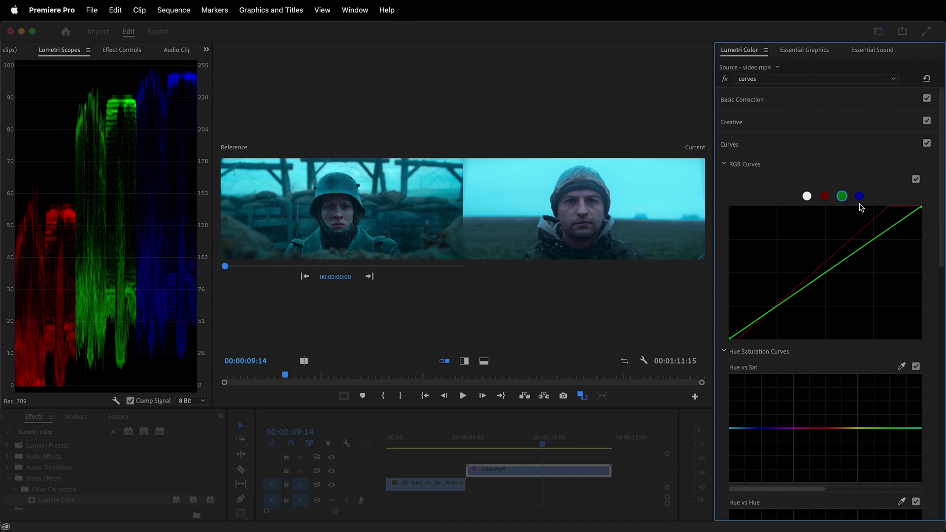
{"action": "left_click_drag", "start_coordinate": [921, 208], "coordinate": [921, 209]}
{"action": "left_click", "coordinate": [860, 197]}
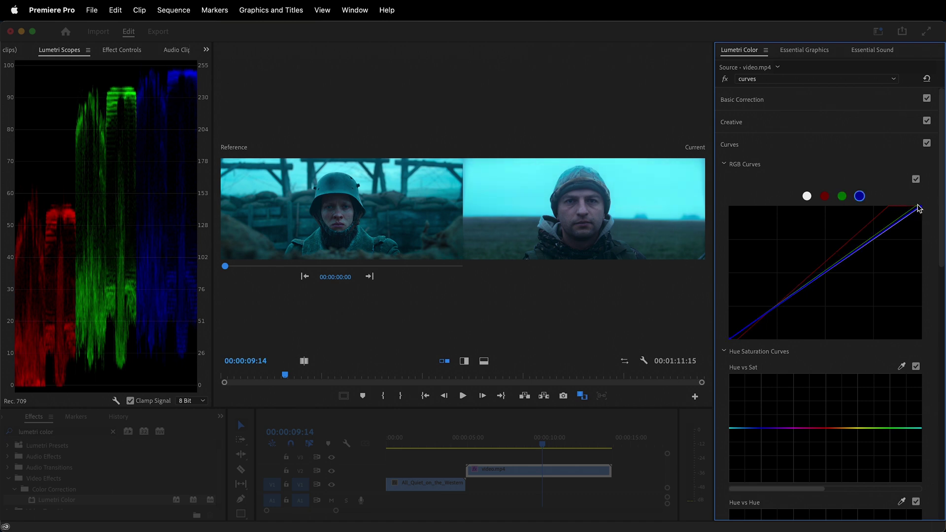
{"action": "left_click", "coordinate": [728, 80]}
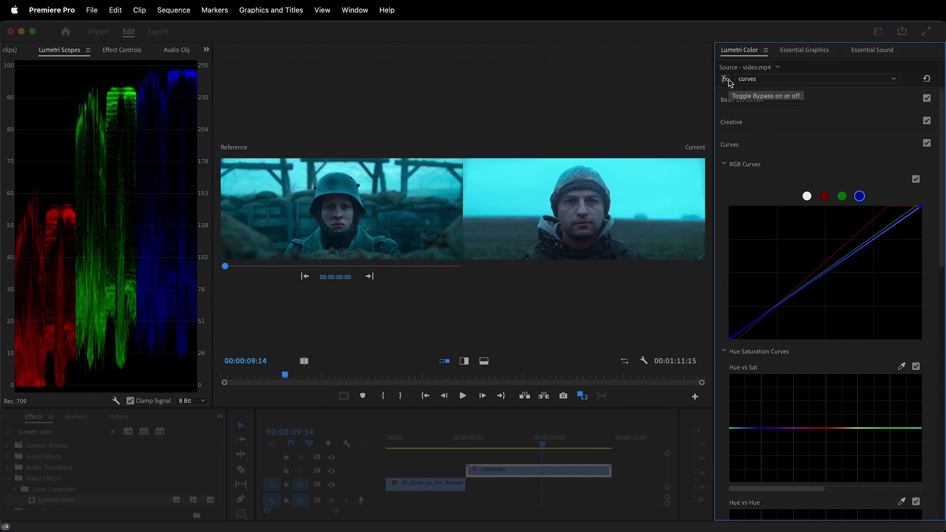
{"action": "left_click", "coordinate": [728, 80]}
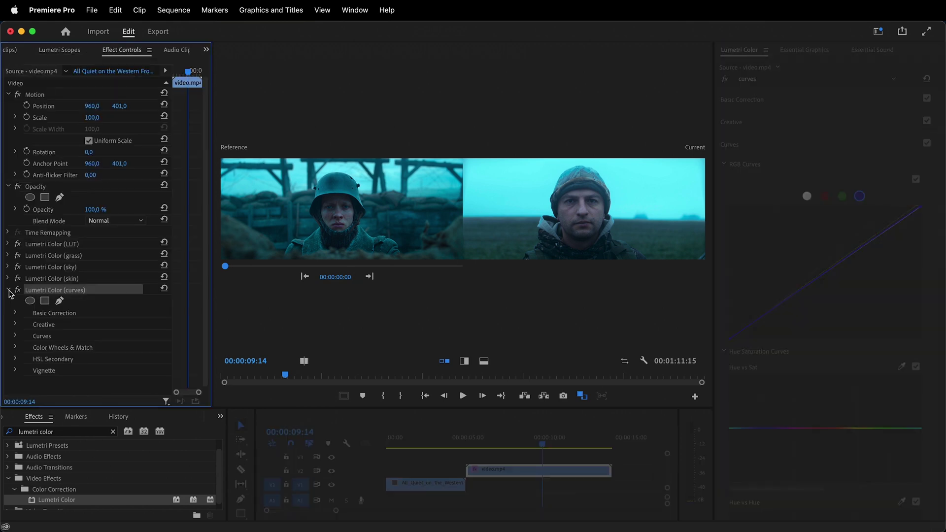
Name the newly added Lumetri effect 'skin - highlights'.
{"action": "right_click", "coordinate": [68, 310]}
{"action": "left_click", "coordinate": [82, 315]}
{"action": "type", "text": "skin - highlights"}
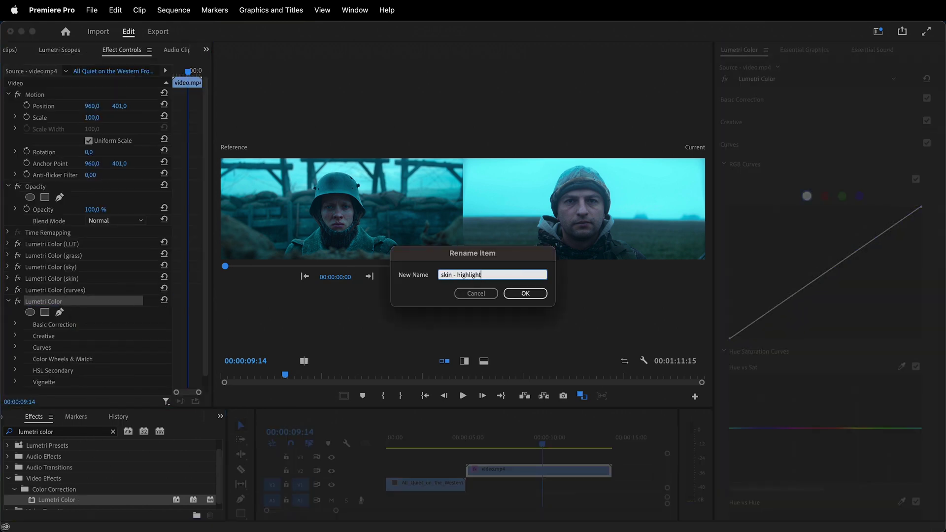
{"action": "key", "text": "Return"}
Key the face's skin tone with the HSL Secondary eyedropper, checking the gray matte.
{"action": "left_click", "coordinate": [794, 181]}
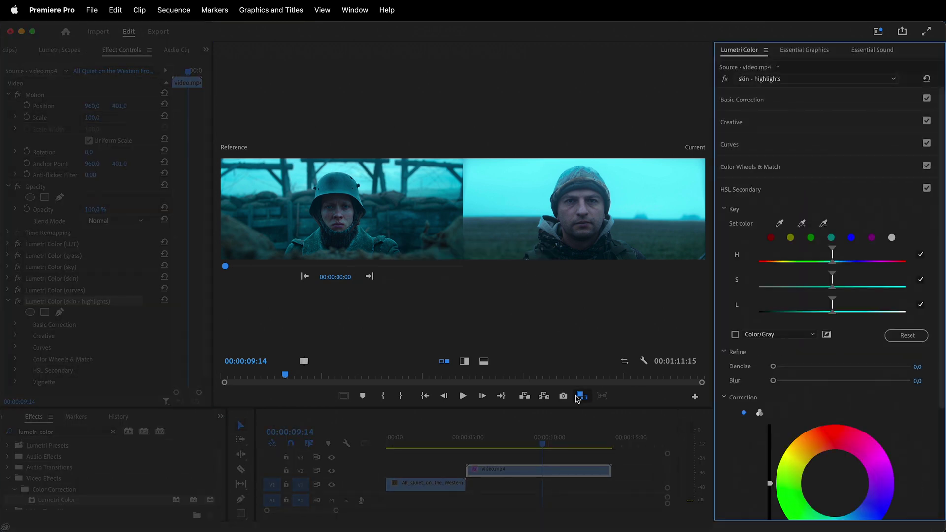
{"action": "left_click", "coordinate": [582, 395]}
{"action": "left_click", "coordinate": [802, 223]}
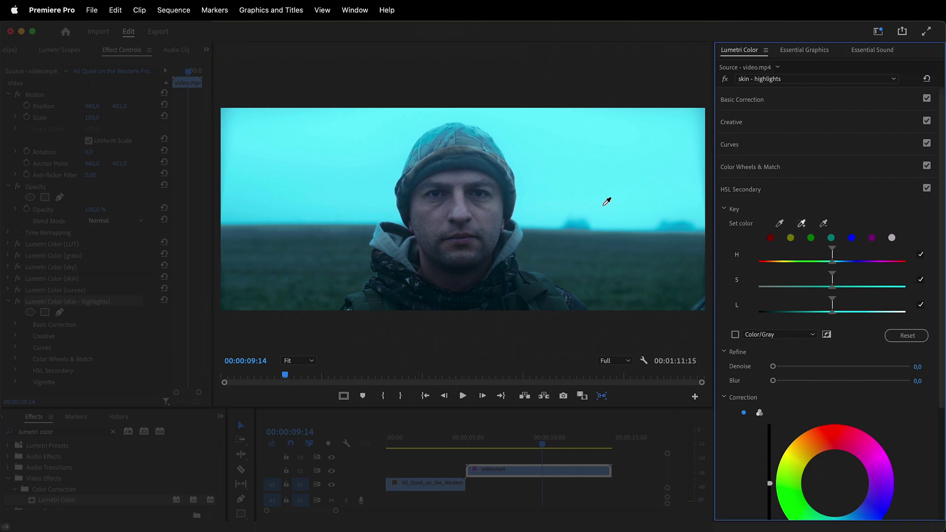
{"action": "left_click", "coordinate": [465, 206]}
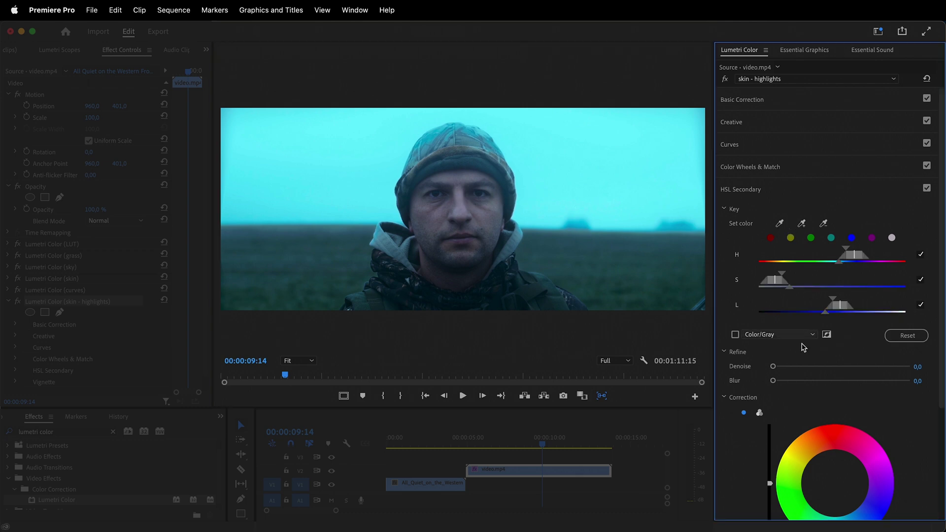
{"action": "left_click", "coordinate": [735, 335]}
{"action": "left_click", "coordinate": [735, 335]}
{"action": "left_click_drag", "start_coordinate": [832, 301], "coordinate": [826, 301]}
{"action": "left_click", "coordinate": [735, 334]}
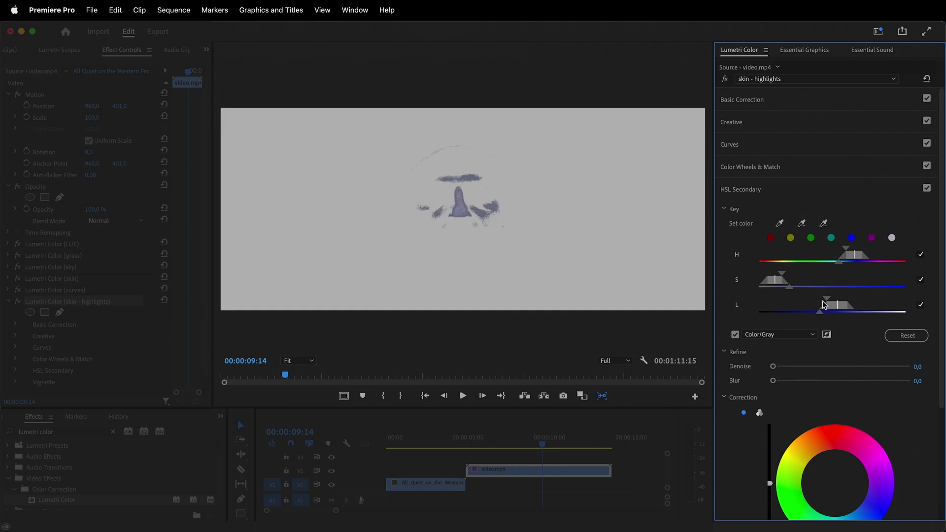
Widen the key's saturation and lightness ranges and set Denoise 94 and Blur 15.
{"action": "left_click_drag", "start_coordinate": [782, 275], "coordinate": [787, 275]}
{"action": "left_click_drag", "start_coordinate": [826, 301], "coordinate": [821, 302]}
{"action": "left_click_drag", "start_coordinate": [773, 367], "coordinate": [903, 366]}
{"action": "left_click", "coordinate": [918, 381]}
{"action": "type", "text": "15"}
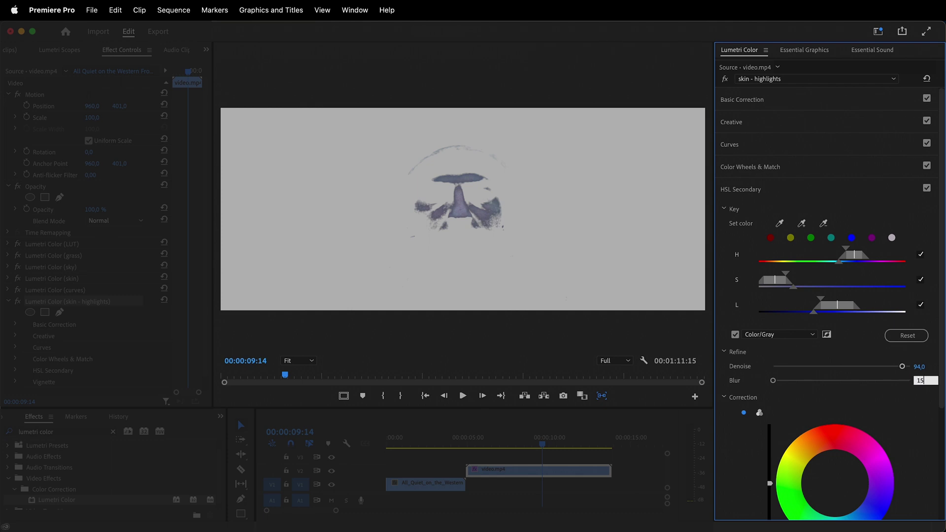
{"action": "key", "text": "Return"}
{"action": "left_click", "coordinate": [735, 335]}
Lower the skin highlights saturation to 80 and nudge their correction colour slightly.
{"action": "scroll", "coordinate": [771, 345], "scroll_direction": "down", "scroll_amount": 5}
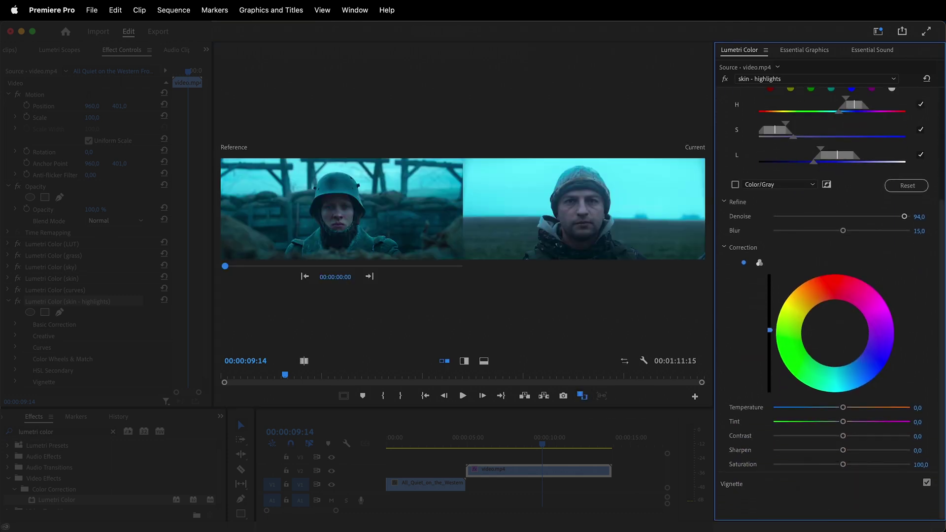
{"action": "left_click", "coordinate": [920, 465]}
{"action": "type", "text": "80"}
{"action": "key", "text": "Return"}
{"action": "left_click_drag", "start_coordinate": [837, 335], "coordinate": [834, 335]}
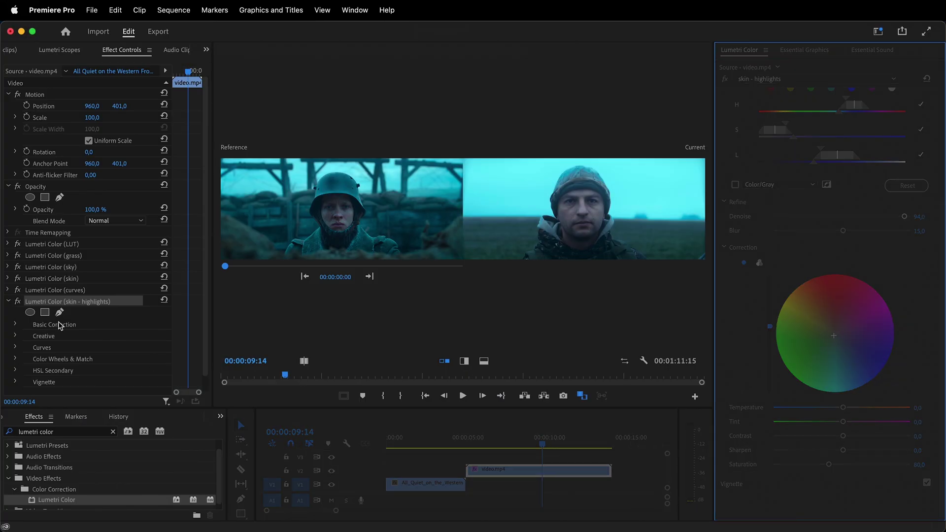
Add a Lumetri Color effect to the clip and name it 'horizon line'.
{"action": "left_click_drag", "start_coordinate": [60, 500], "coordinate": [69, 365]}
{"action": "right_click", "coordinate": [64, 314]}
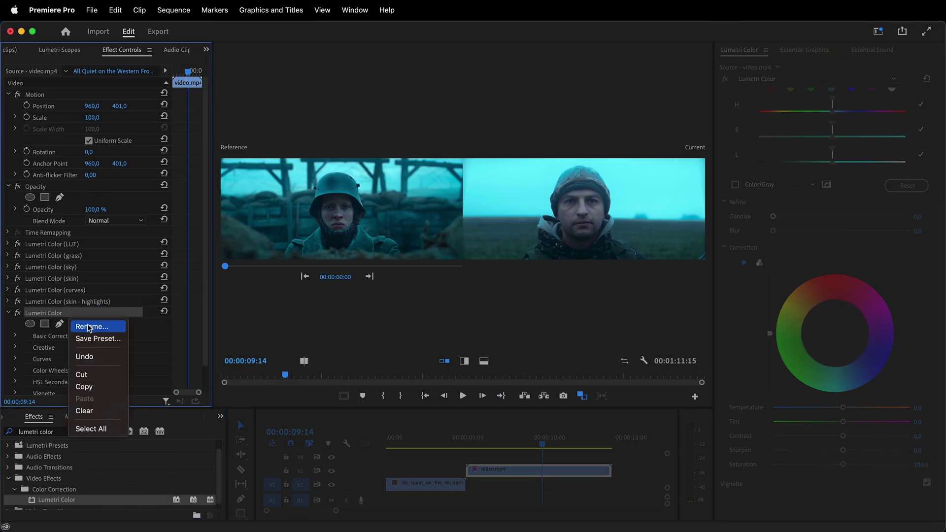
{"action": "left_click", "coordinate": [90, 325]}
{"action": "type", "text": "horizon line"}
{"action": "key", "text": "Return"}
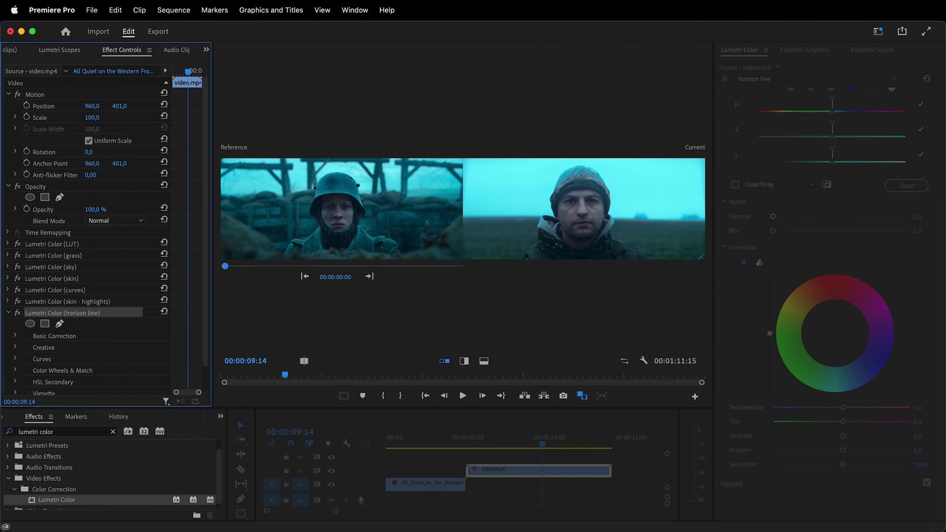
Key the horizon colour with the HSL Secondary eyedropper and tune its saturation and lightness ranges.
{"action": "scroll", "coordinate": [942, 330], "scroll_direction": "up", "scroll_amount": 3}
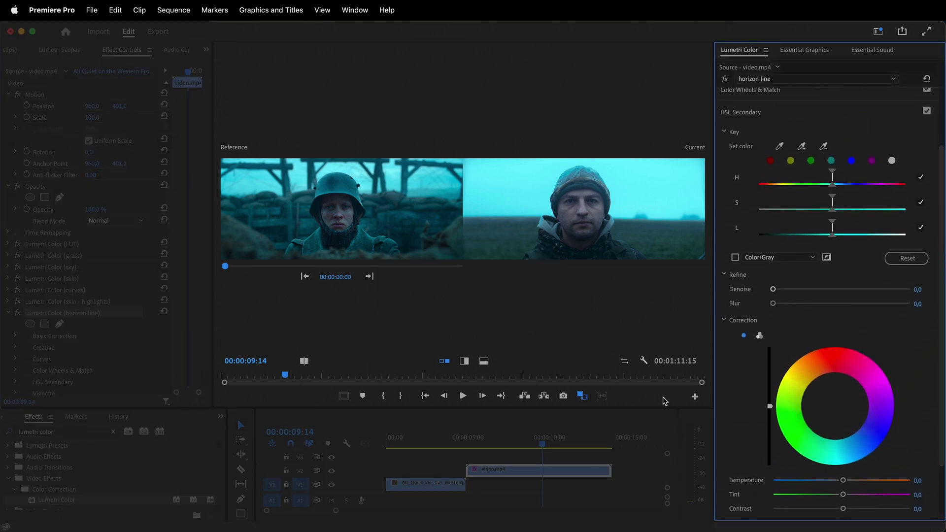
{"action": "left_click", "coordinate": [582, 396]}
{"action": "left_click", "coordinate": [802, 146]}
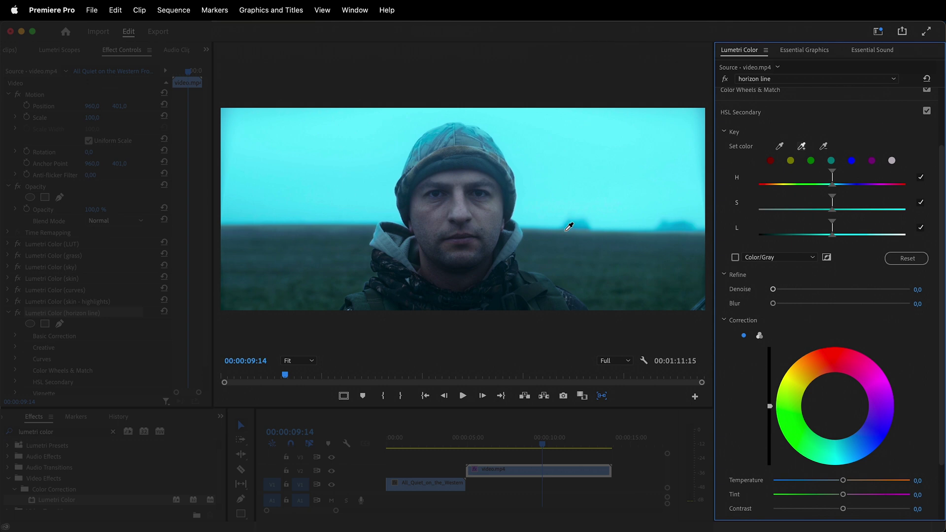
{"action": "left_click", "coordinate": [568, 227]}
{"action": "left_click", "coordinate": [735, 257]}
{"action": "left_click_drag", "start_coordinate": [807, 197], "coordinate": [810, 198]}
{"action": "left_click_drag", "start_coordinate": [827, 225], "coordinate": [831, 225]}
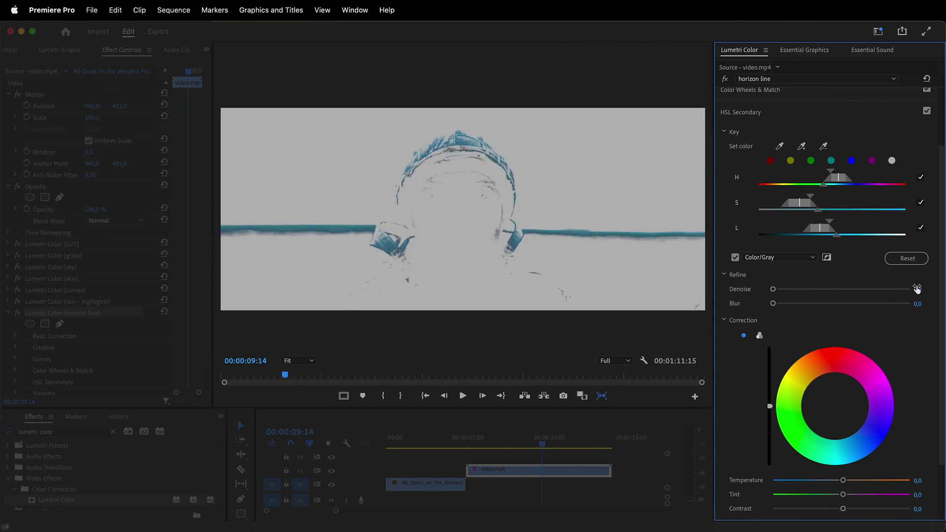
Set the horizon key's Denoise to 100 and Blur to 2, using three-way correction wheels.
{"action": "left_click", "coordinate": [917, 289]}
{"action": "type", "text": "100"}
{"action": "key", "text": "Tab"}
{"action": "type", "text": "2"}
{"action": "key", "text": "Return"}
{"action": "left_click", "coordinate": [736, 257]}
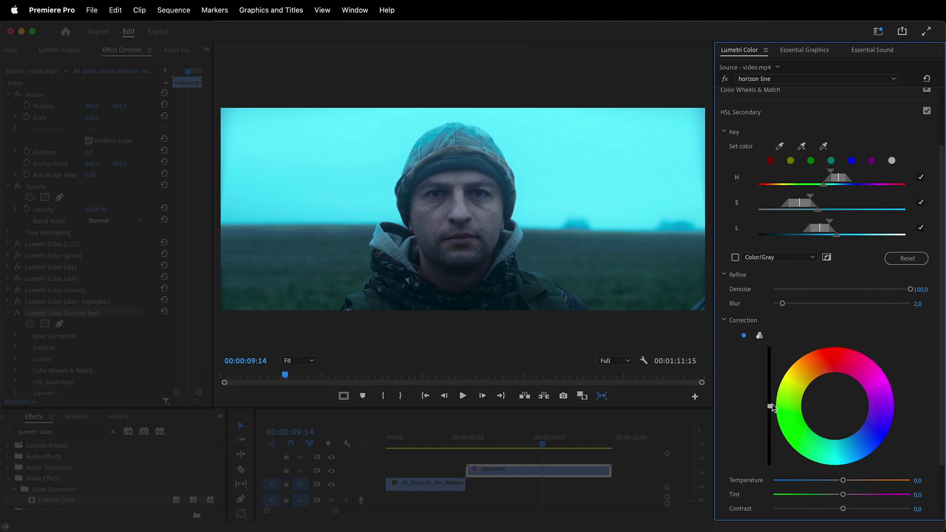
{"action": "left_click", "coordinate": [759, 335]}
{"action": "scroll", "coordinate": [838, 305], "scroll_direction": "down", "scroll_amount": 3}
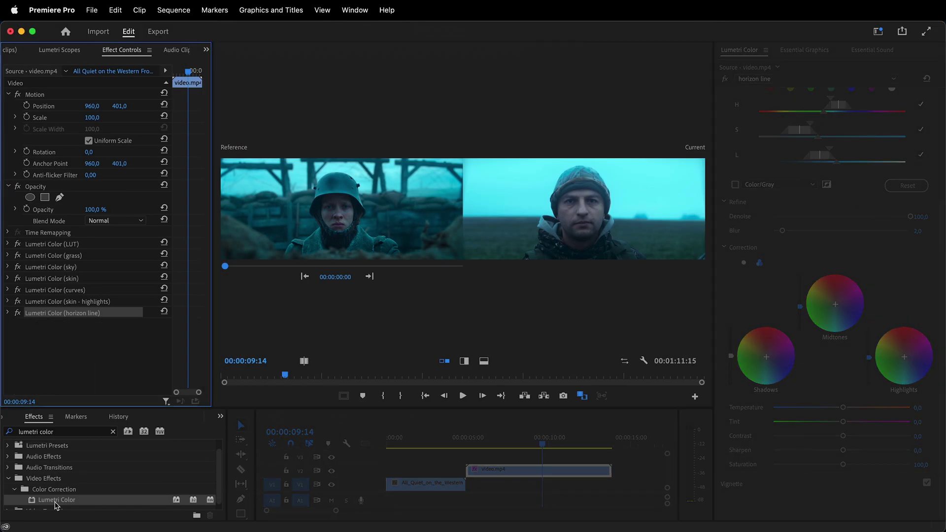
Add a Lumetri Color effect named 'final' to the clip.
{"action": "left_click_drag", "start_coordinate": [56, 505], "coordinate": [60, 349]}
{"action": "right_click", "coordinate": [68, 325]}
{"action": "left_click", "coordinate": [84, 336]}
{"action": "type", "text": "fi"}
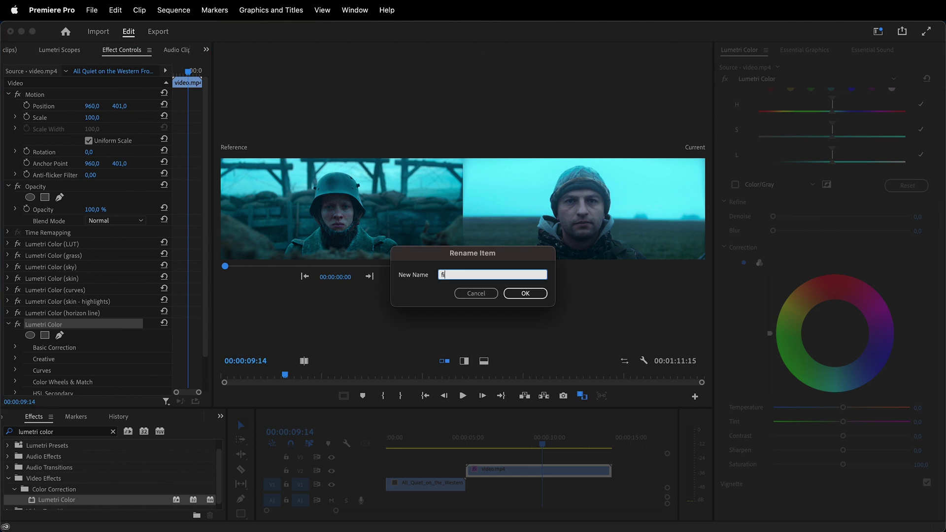
{"action": "type", "text": "nal"}
{"action": "key", "text": "Return"}
Load the ALL_QUIET_ON_THE_WESTERN_FRONT.cube look and set its intensity to 10.
{"action": "left_click", "coordinate": [785, 148]}
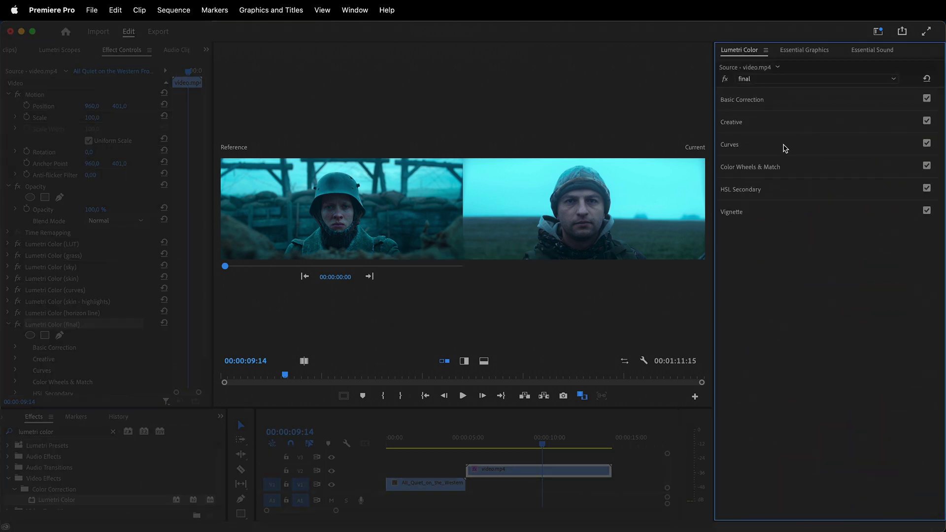
{"action": "left_click", "coordinate": [784, 122]}
{"action": "left_click", "coordinate": [782, 140]}
{"action": "left_click", "coordinate": [784, 158]}
{"action": "left_click", "coordinate": [378, 236]}
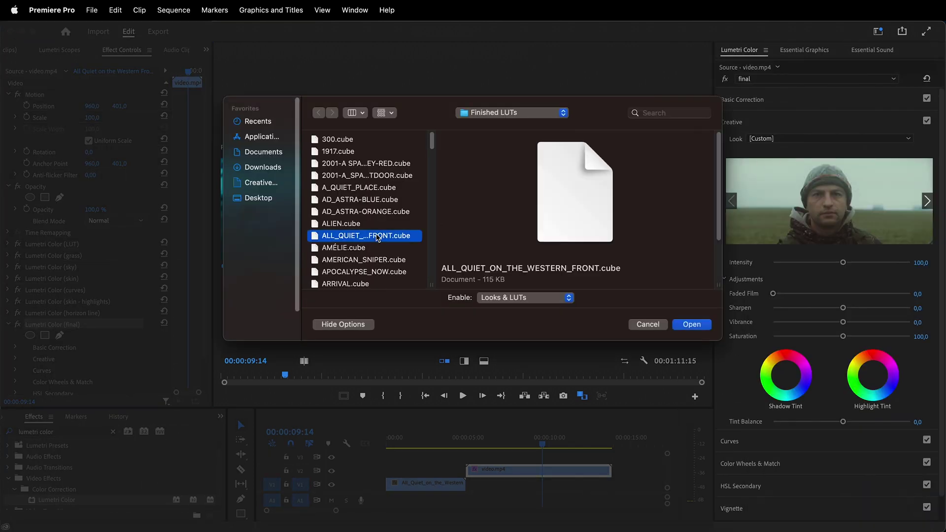
{"action": "left_click", "coordinate": [683, 326]}
{"action": "left_click", "coordinate": [921, 263]}
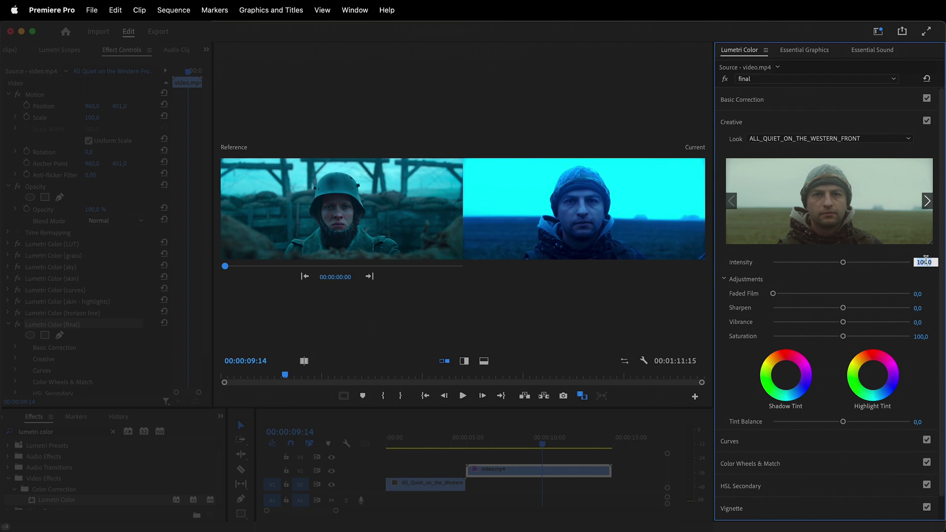
{"action": "type", "text": "10"}
{"action": "key", "text": "Return"}
{"action": "left_click", "coordinate": [765, 129]}
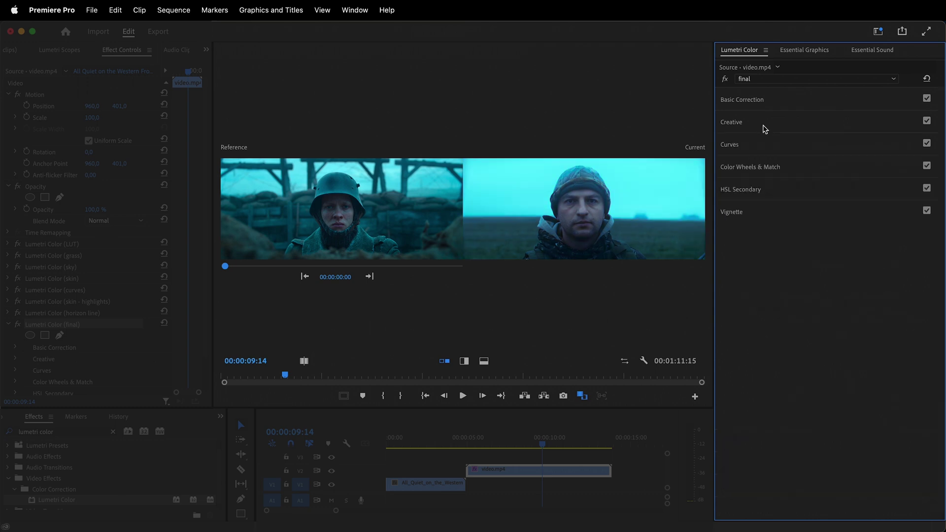
Set the final effect's Basic Correction Saturation to 95.
{"action": "left_click", "coordinate": [780, 101]}
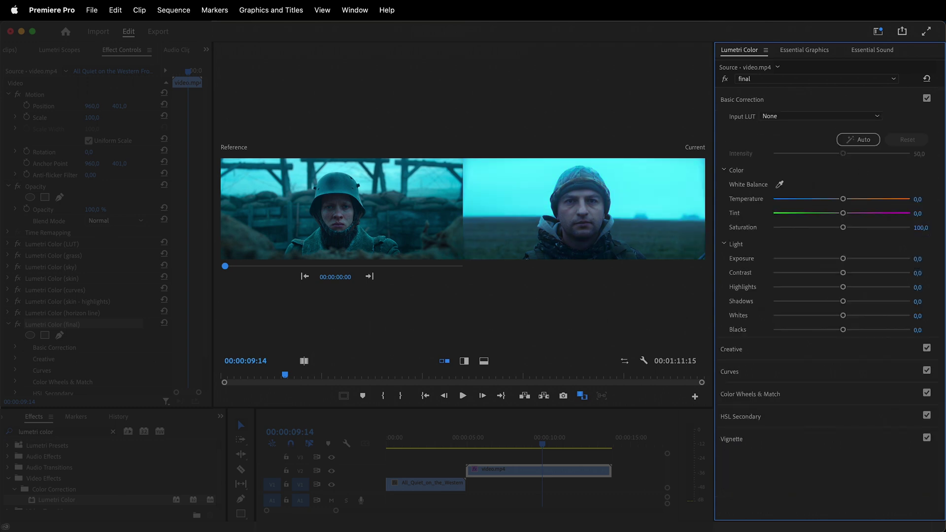
{"action": "left_click", "coordinate": [918, 228]}
{"action": "type", "text": "95"}
{"action": "key", "text": "Return"}
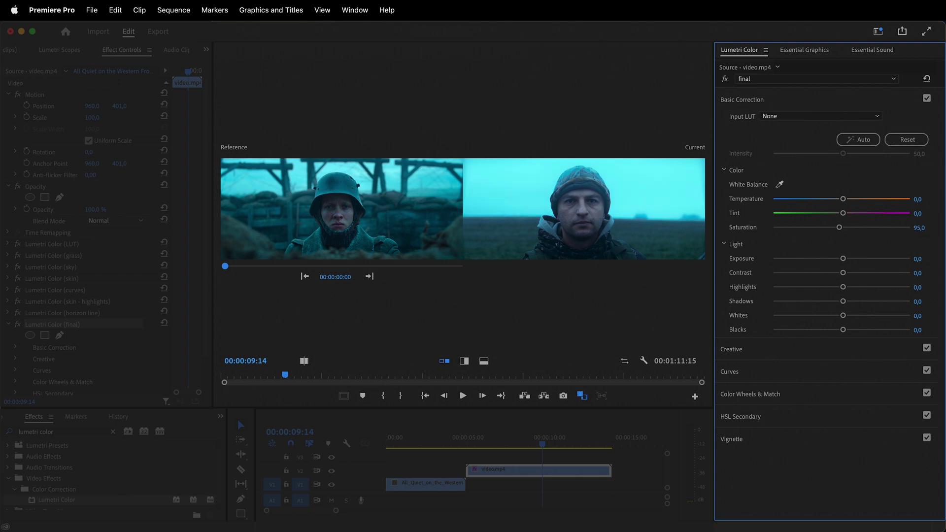